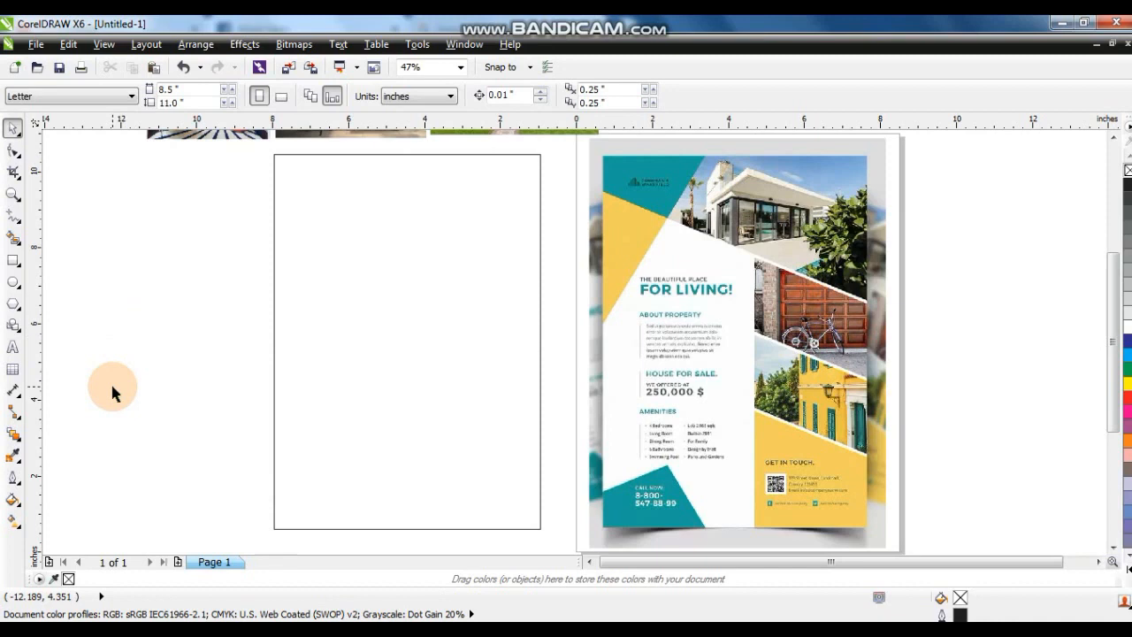
# - Draw a closed straight-sided Freehand shape, about 3.2 x 5 in, over the upper-left corner of the blank flyer frame
pyautogui.click(12, 221)
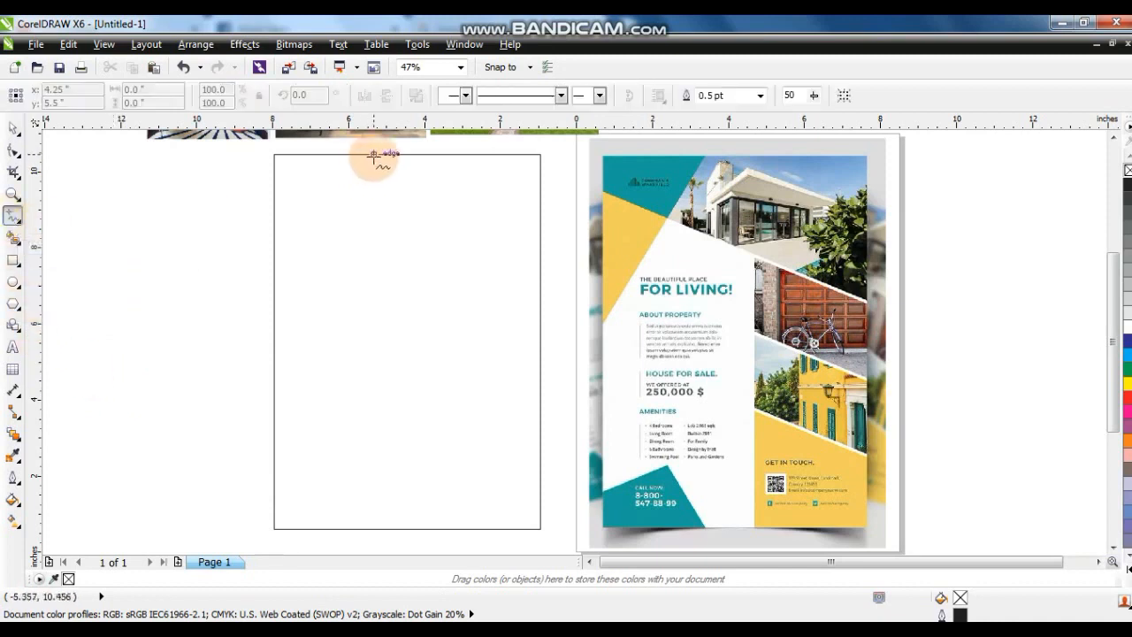
pyautogui.click(380, 156)
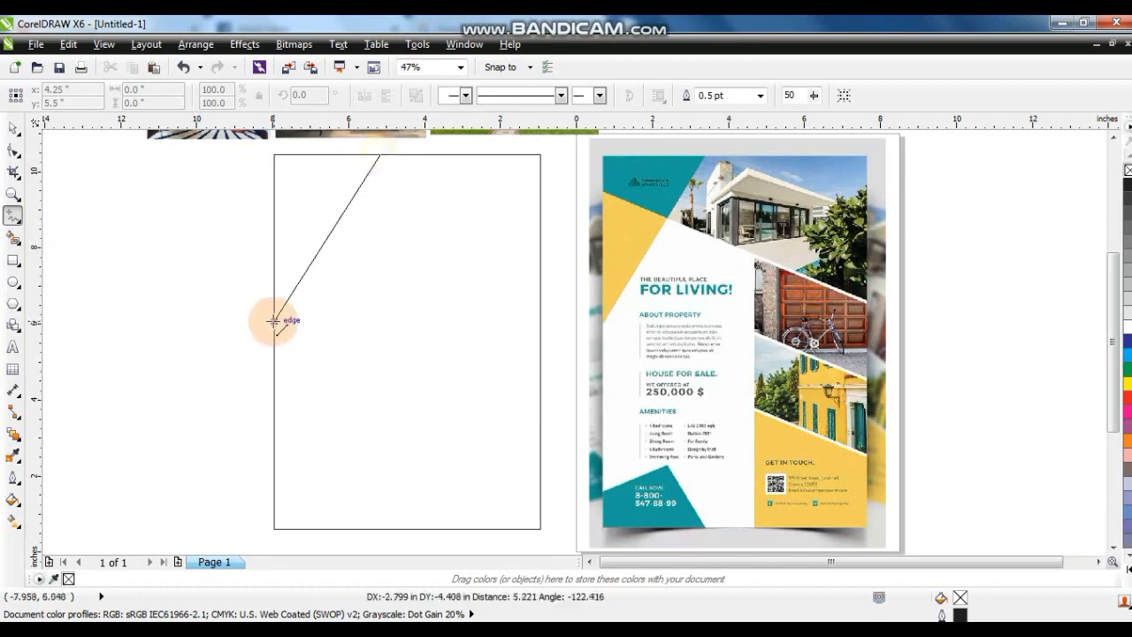
pyautogui.click(274, 330)
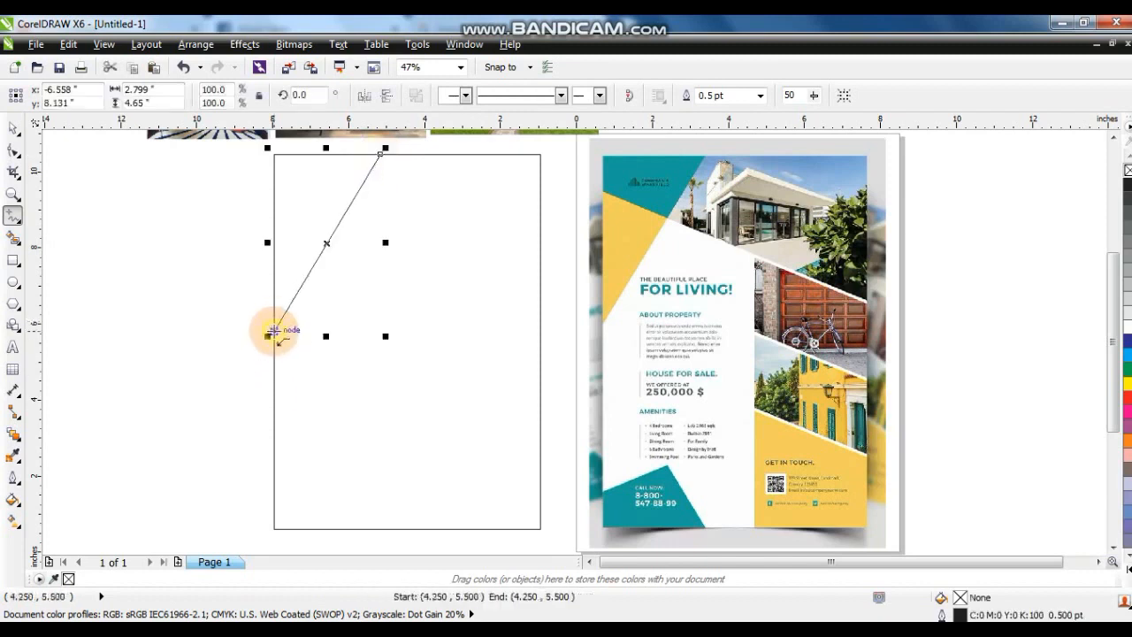
pyautogui.click(274, 330)
pyautogui.doubleClick(258, 152)
pyautogui.doubleClick(311, 142)
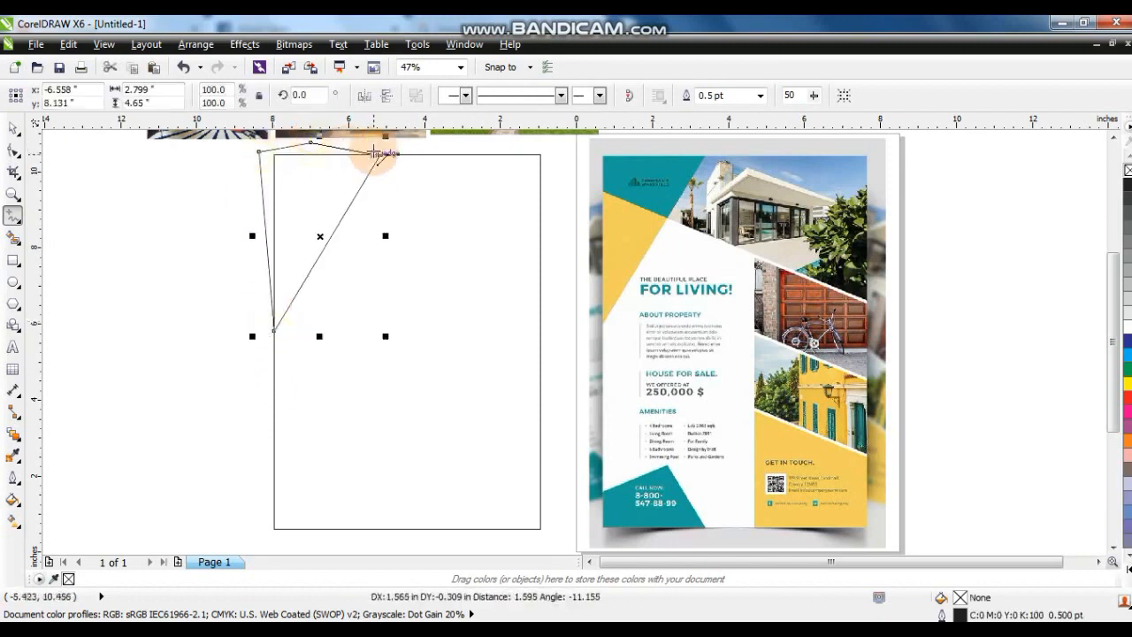
pyautogui.click(381, 154)
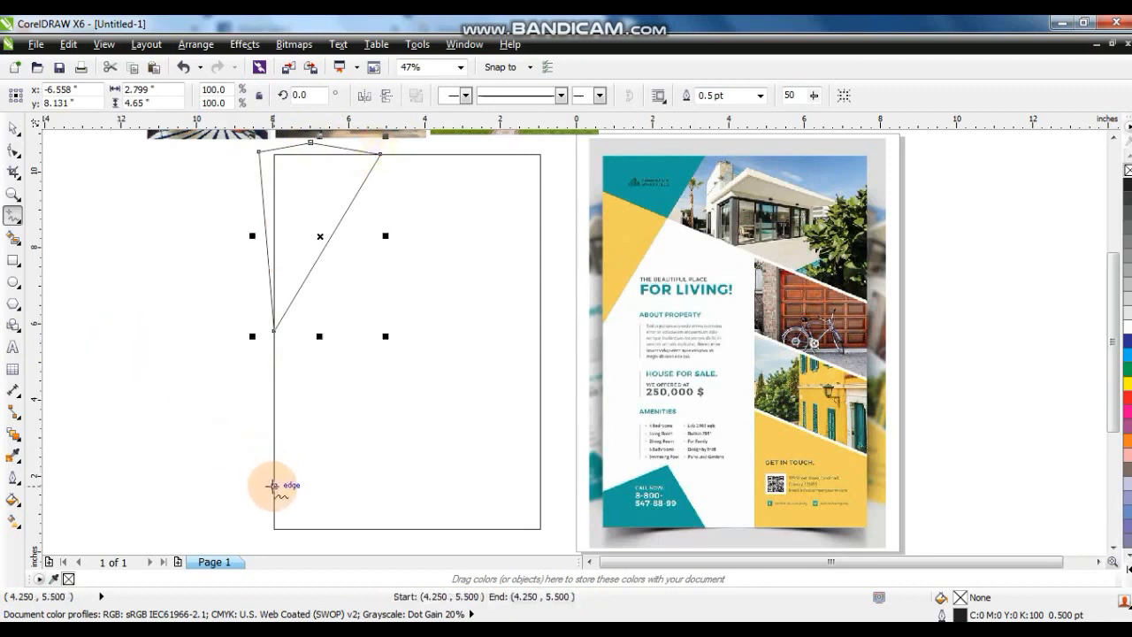
# - Draw a closed four-sided Freehand shape over the lower-left corner of the flyer frame, peaking inside the frame
pyautogui.click(274, 485)
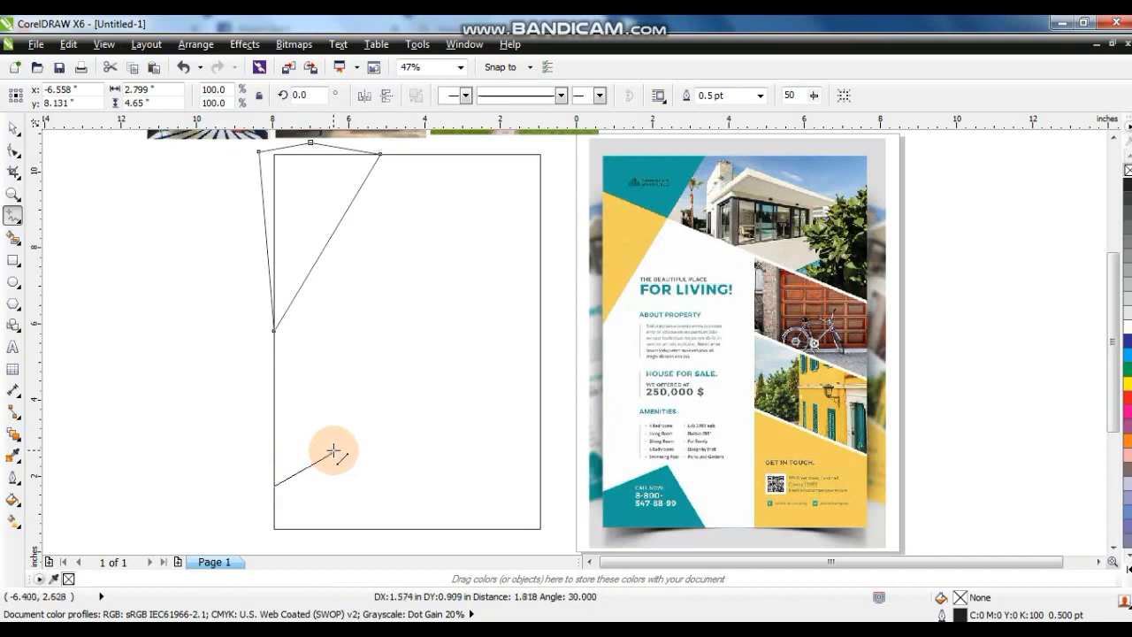
pyautogui.click(336, 451)
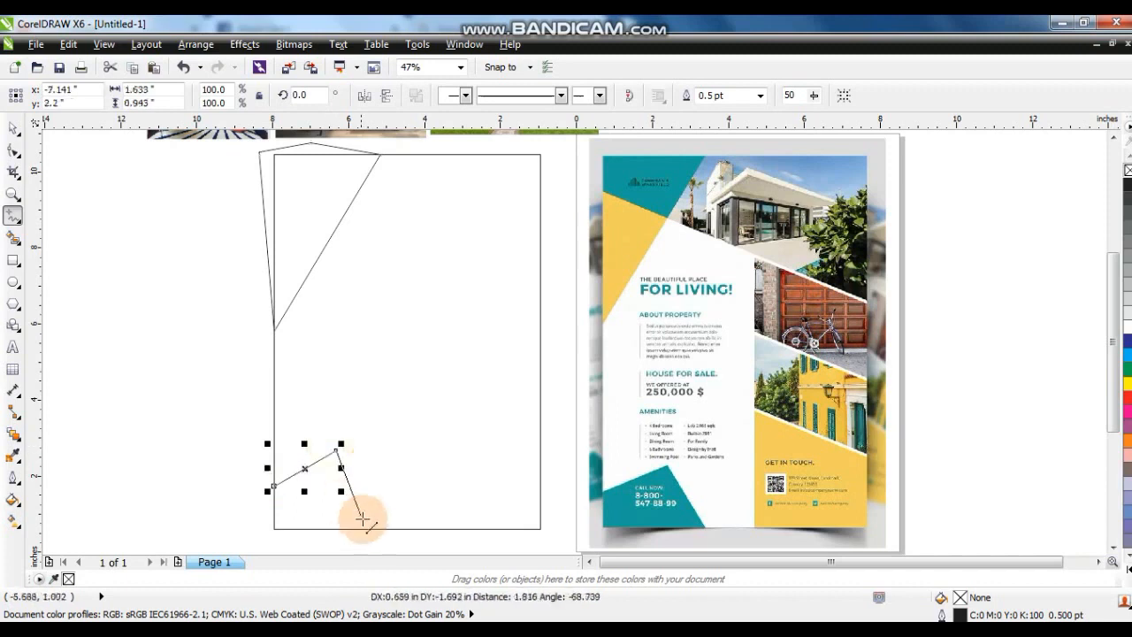
pyautogui.click(390, 530)
pyautogui.scroll(-1, 253, 551)
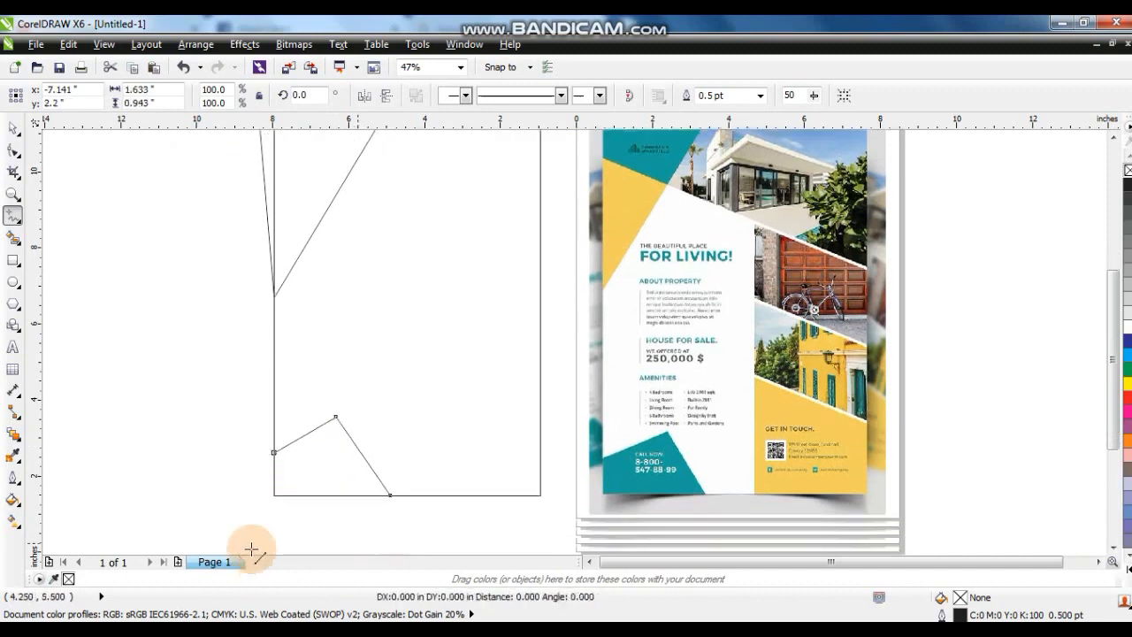
pyautogui.click(257, 512)
pyautogui.click(271, 442)
pyautogui.press('space')
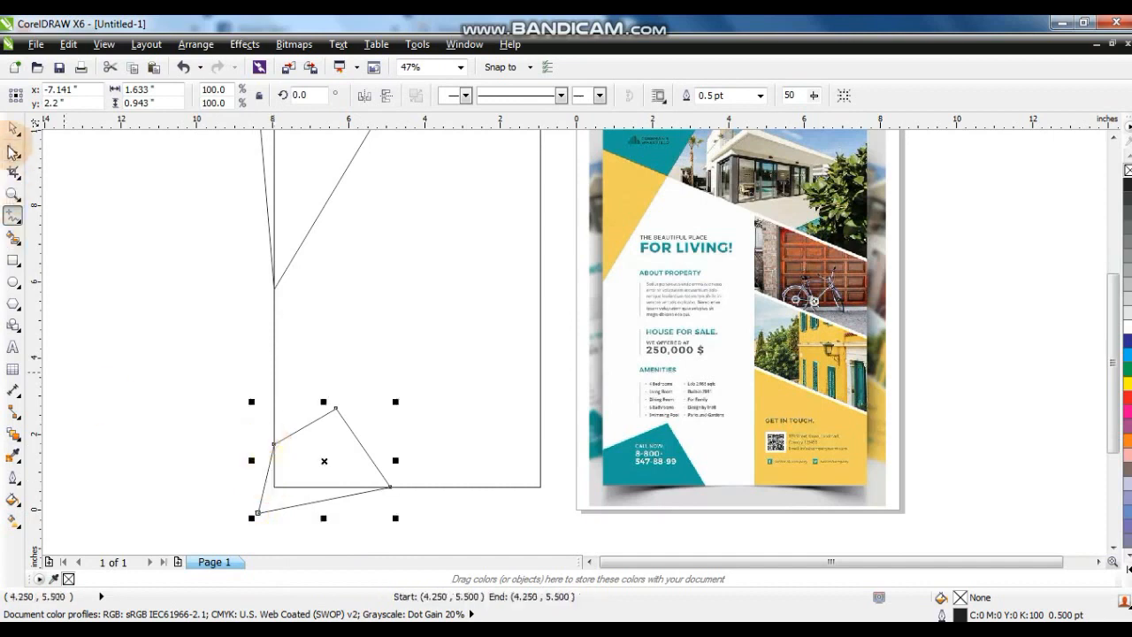
pyautogui.keyDown('shift'); pyautogui.click(599, 461); pyautogui.keyUp('shift')
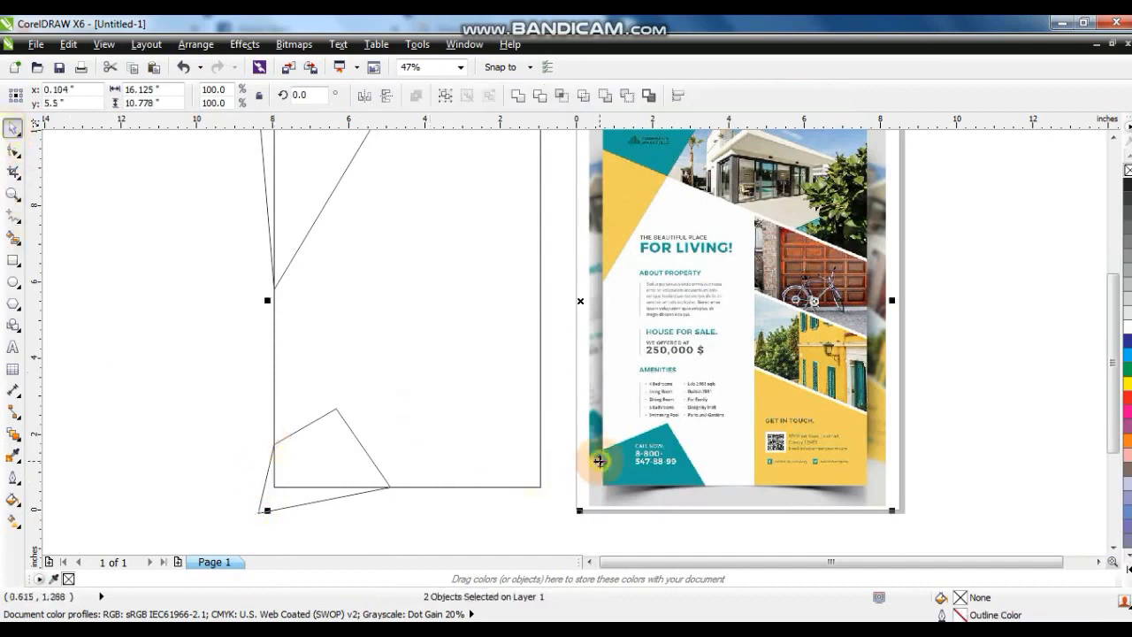
pyautogui.scroll(1, 599, 461)
pyautogui.click(494, 416)
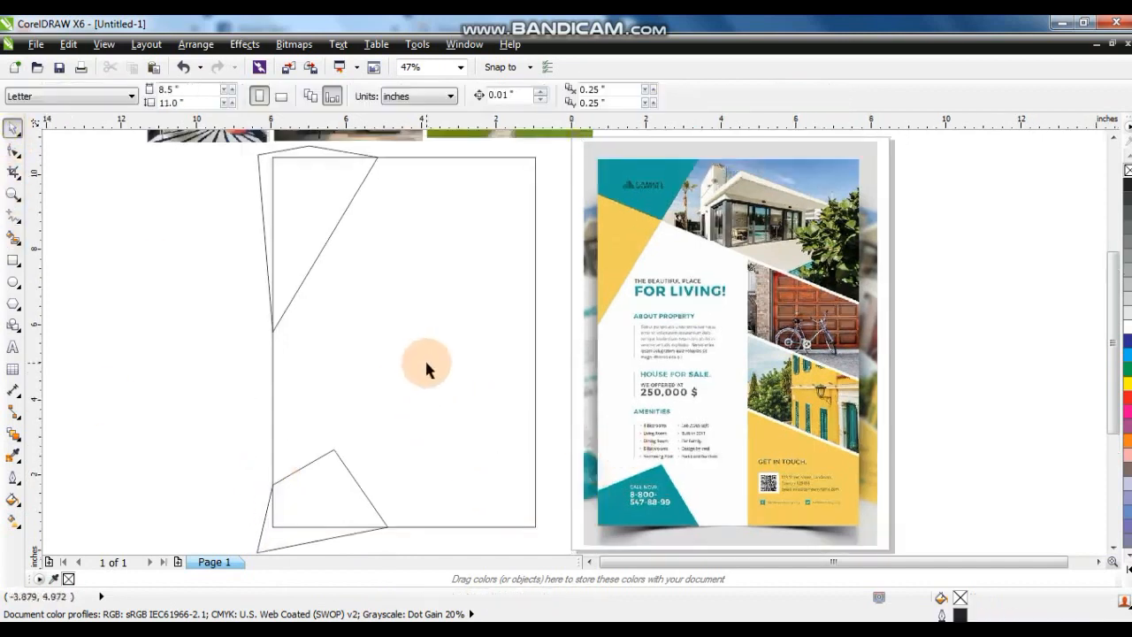
# - Draw a closed Freehand band, about 8.35 x 3.6 in, across the flyer's top with its lower edge sloping down to the right
pyautogui.click(11, 217)
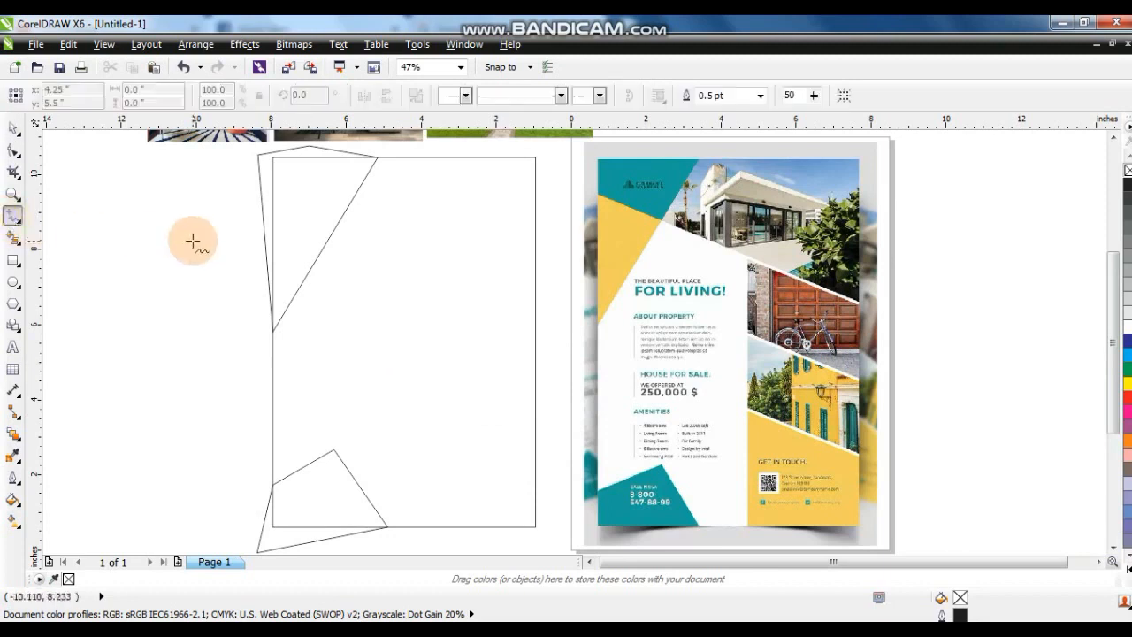
pyautogui.moveTo(272, 195); pyautogui.dragTo(538, 281)
pyautogui.moveTo(545, 145)
pyautogui.mouseDown()
pyautogui.moveTo(233, 151)
pyautogui.moveTo(272, 194)
pyautogui.mouseUp()
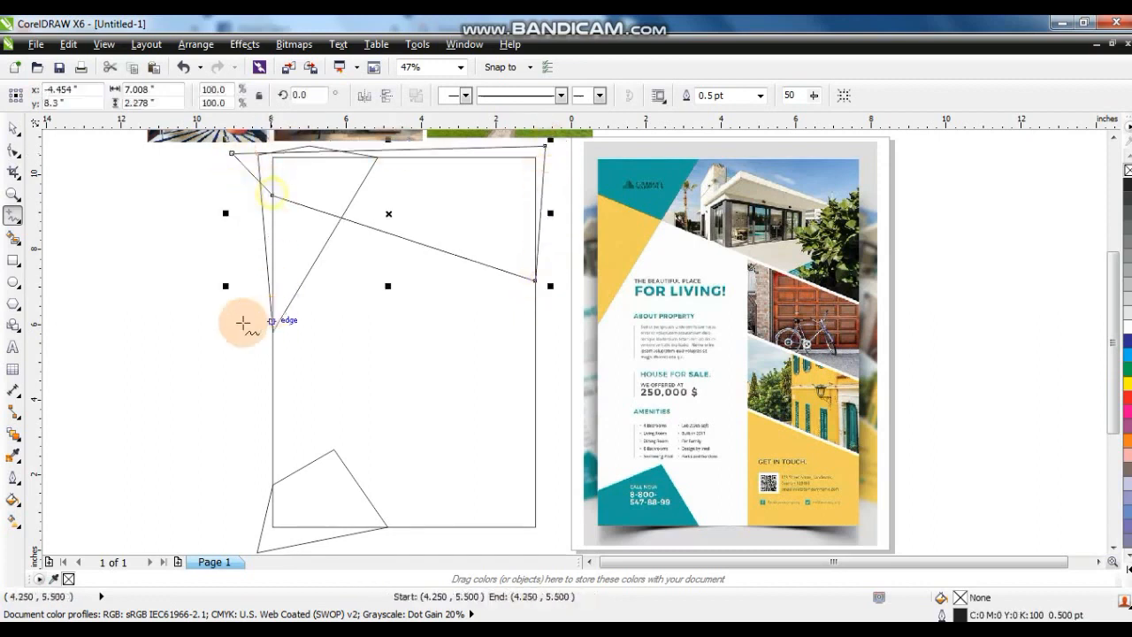
pyautogui.moveTo(273, 320); pyautogui.dragTo(272, 329)
pyautogui.click(15, 133)
pyautogui.click(82, 329)
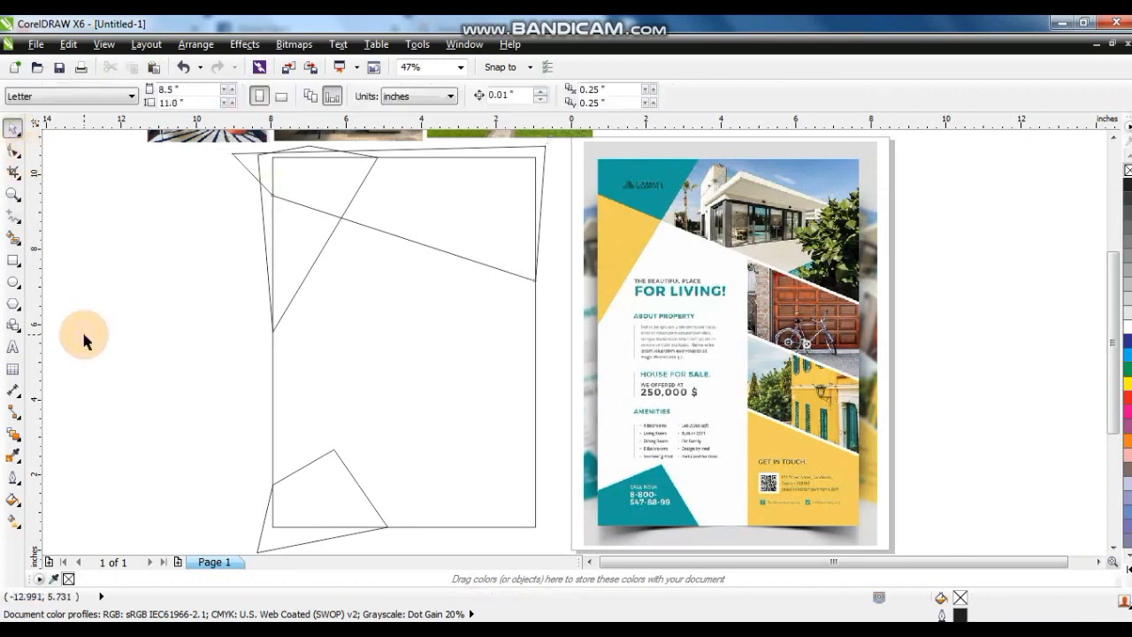
# - Draw a tall rectangle of about 3.37 x 8.26 in overlapping the flyer frame's lower-right edges
pyautogui.click(12, 260)
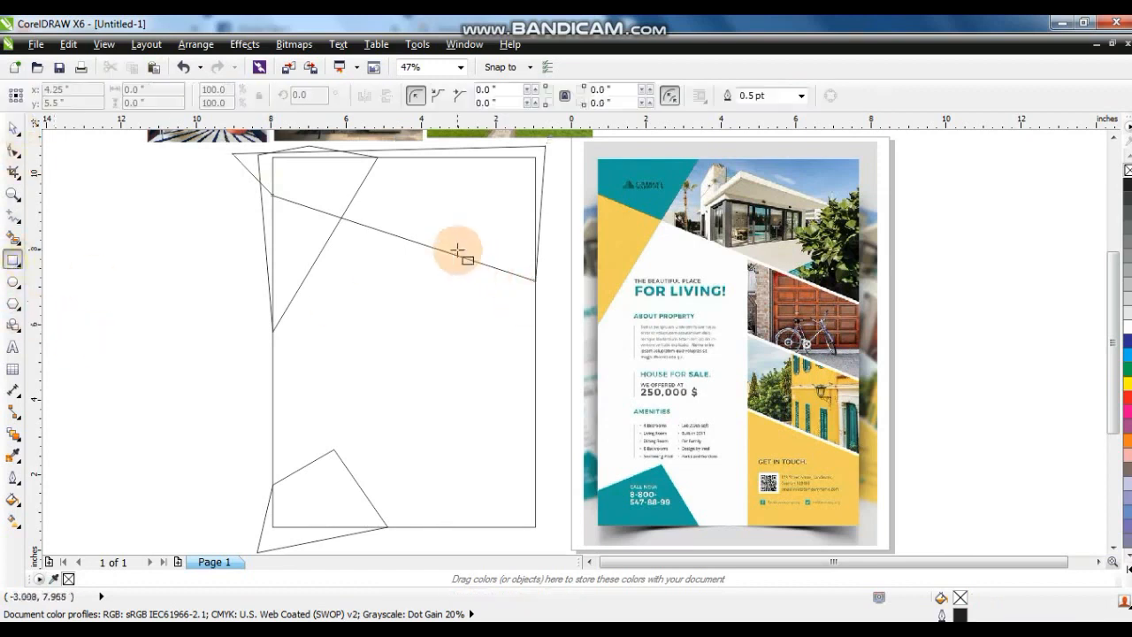
pyautogui.moveTo(423, 227); pyautogui.dragTo(549, 535)
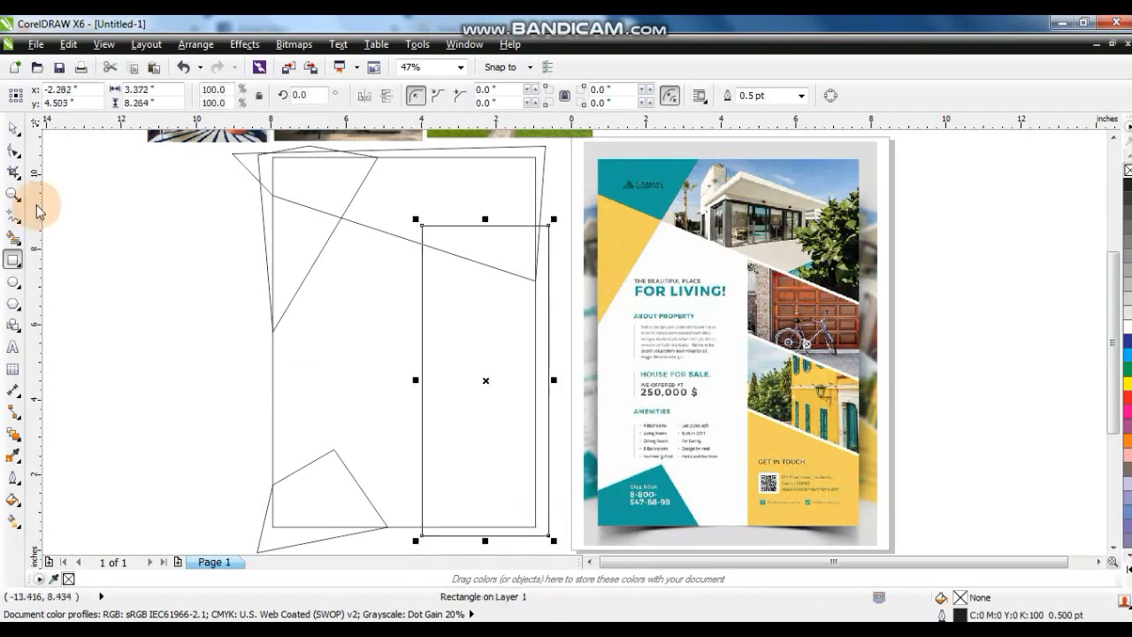
pyautogui.click(169, 333)
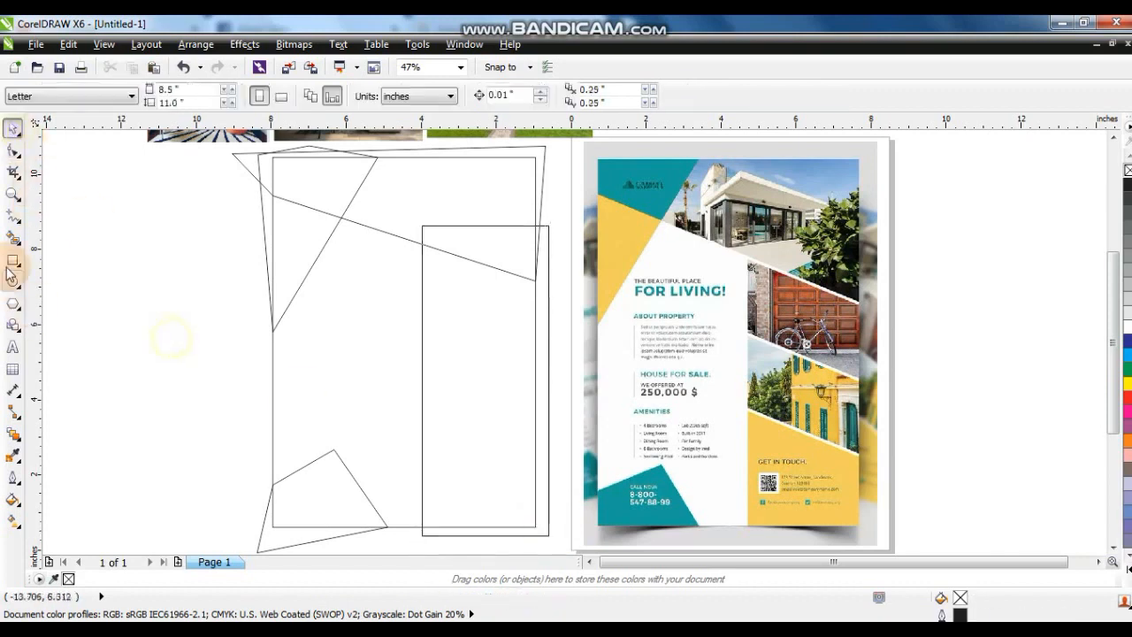
# - Draw a rectangle of about 4.42 x 3.86 in from the tall rectangle's top-left corner, extending past its right side
pyautogui.click(11, 222)
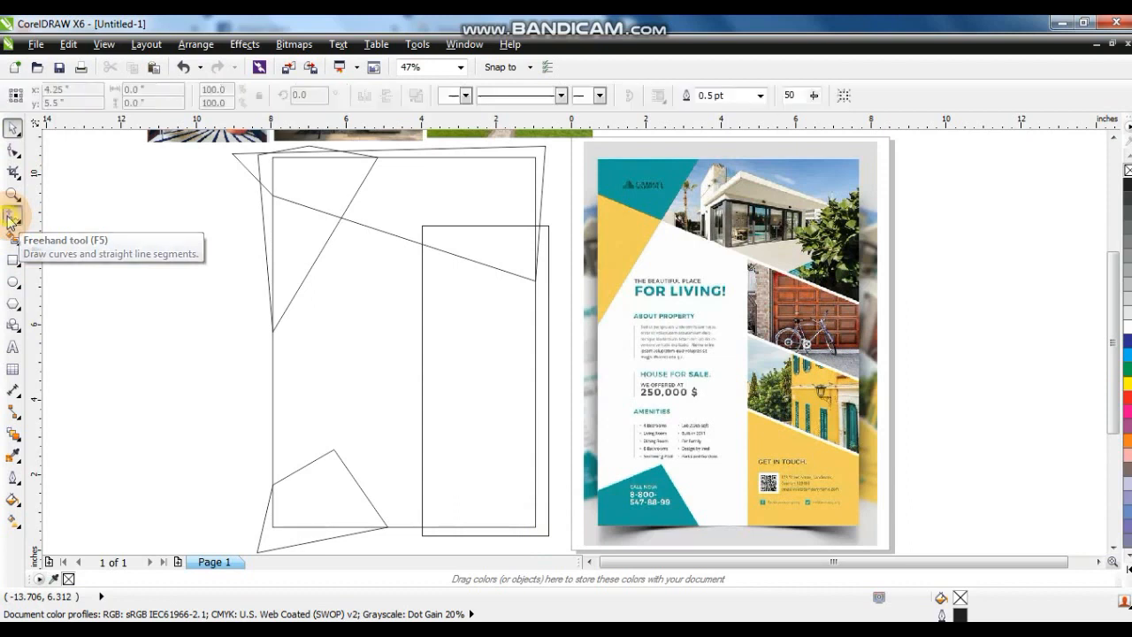
pyautogui.click(13, 262)
pyautogui.moveTo(422, 227); pyautogui.dragTo(587, 372)
pyautogui.click(13, 129)
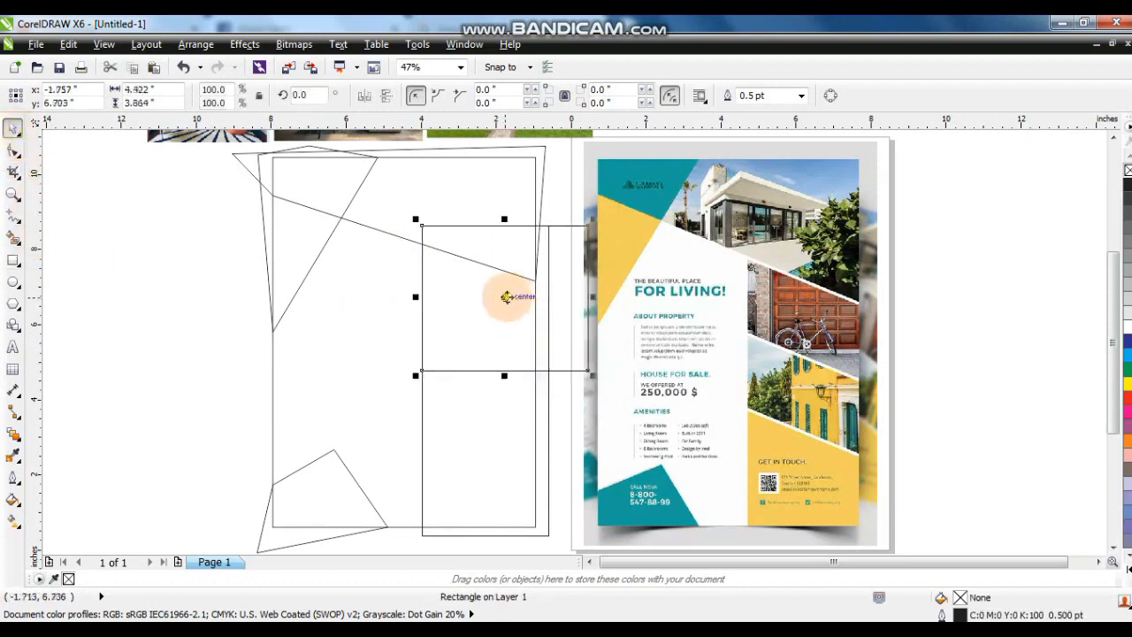
# - Skew the new rectangle so its right side drops, and raise its lower edge nodes to make a shallower slanted panel
pyautogui.click(506, 296)
pyautogui.moveTo(589, 299); pyautogui.dragTo(597, 355)
pyautogui.click(17, 193)
pyautogui.click(14, 154)
pyautogui.click(415, 392)
pyautogui.moveTo(373, 329); pyautogui.dragTo(585, 384)
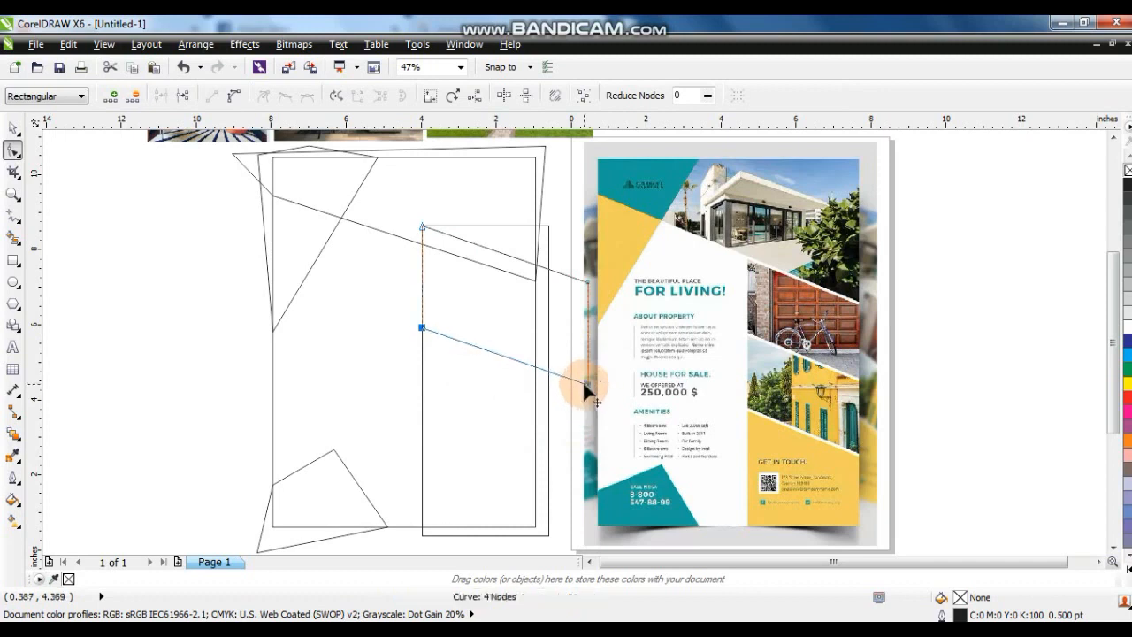
# - Duplicate the slanted panel directly below itself and scale both panels together to about 4.04 x 6.35 in
pyautogui.click(13, 129)
pyautogui.moveTo(505, 329); pyautogui.dragTo(508, 411)
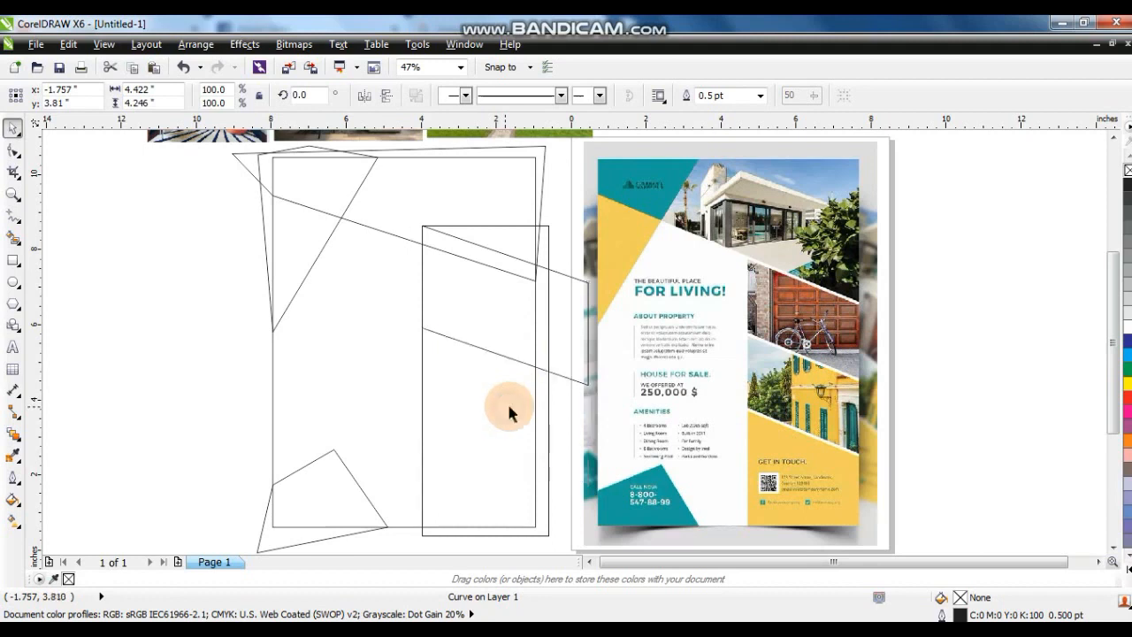
pyautogui.keyDown('shift'); pyautogui.click(566, 281); pyautogui.keyUp('shift')
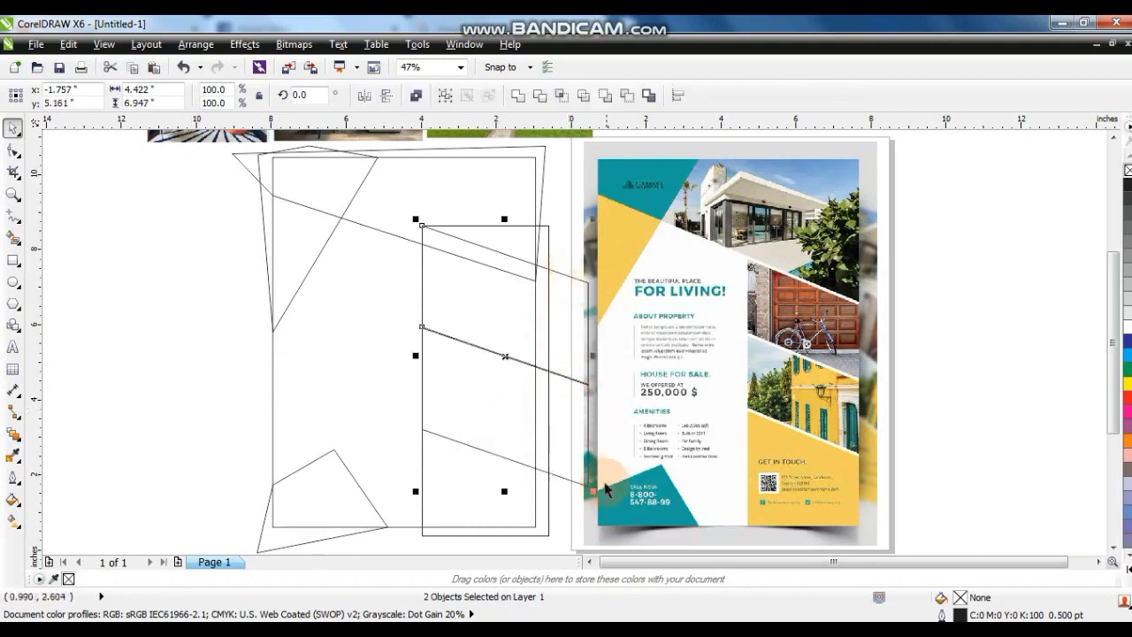
pyautogui.moveTo(593, 491); pyautogui.dragTo(579, 469)
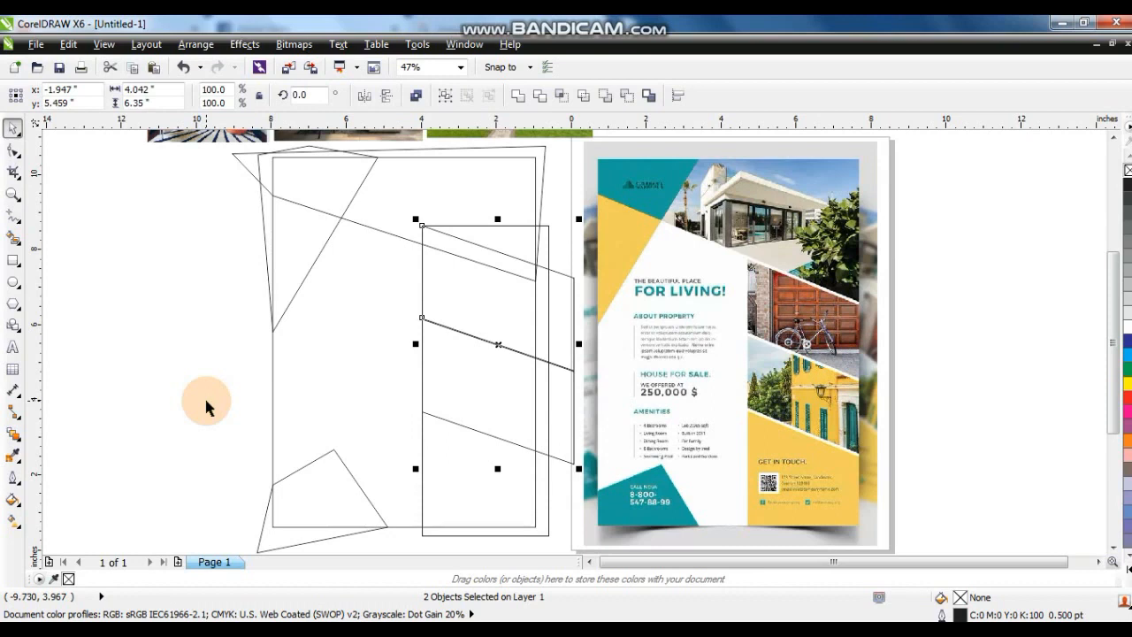
pyautogui.click(206, 403)
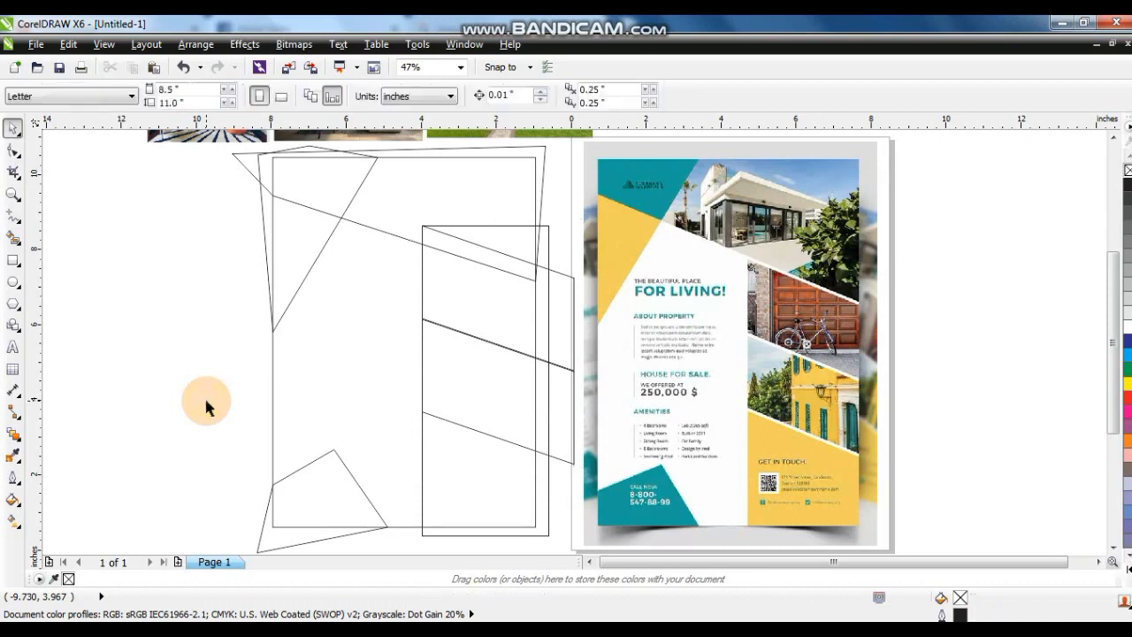
# - Fill the upper-left corner shape with yellow (C0 M20 Y100 K0) from the colour palette
pyautogui.click(294, 303)
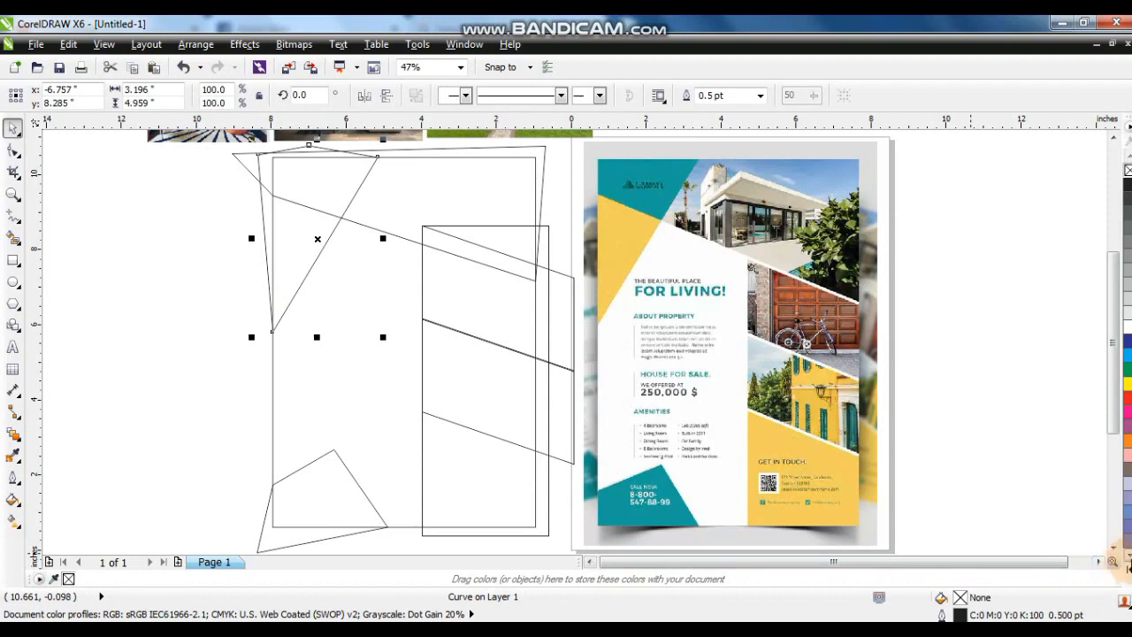
pyautogui.click(1084, 25)
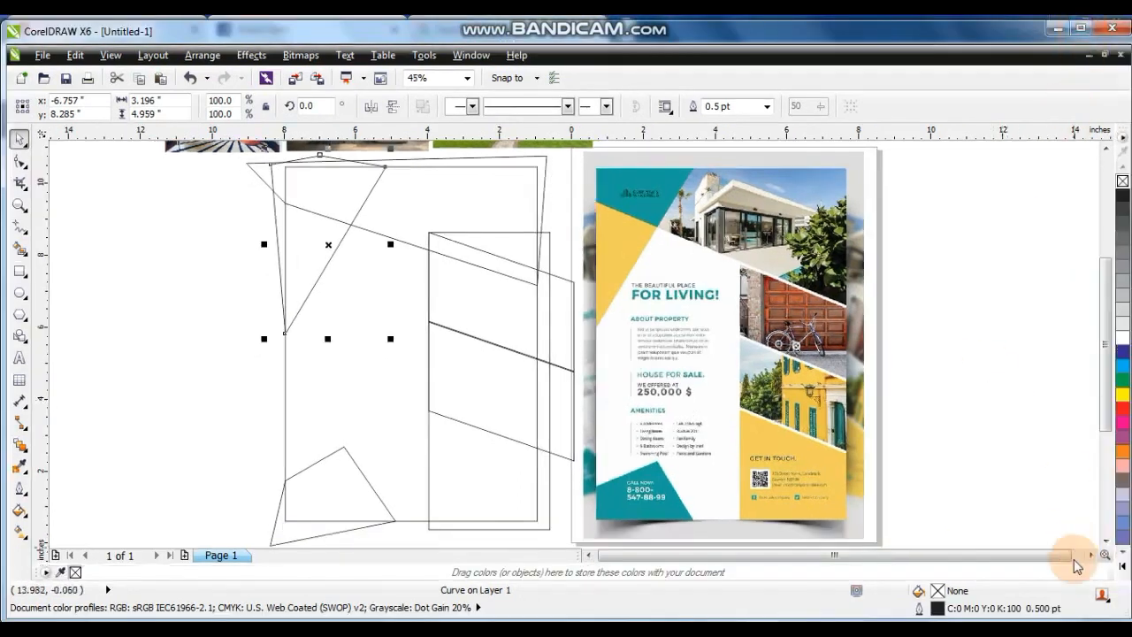
pyautogui.click(1121, 566)
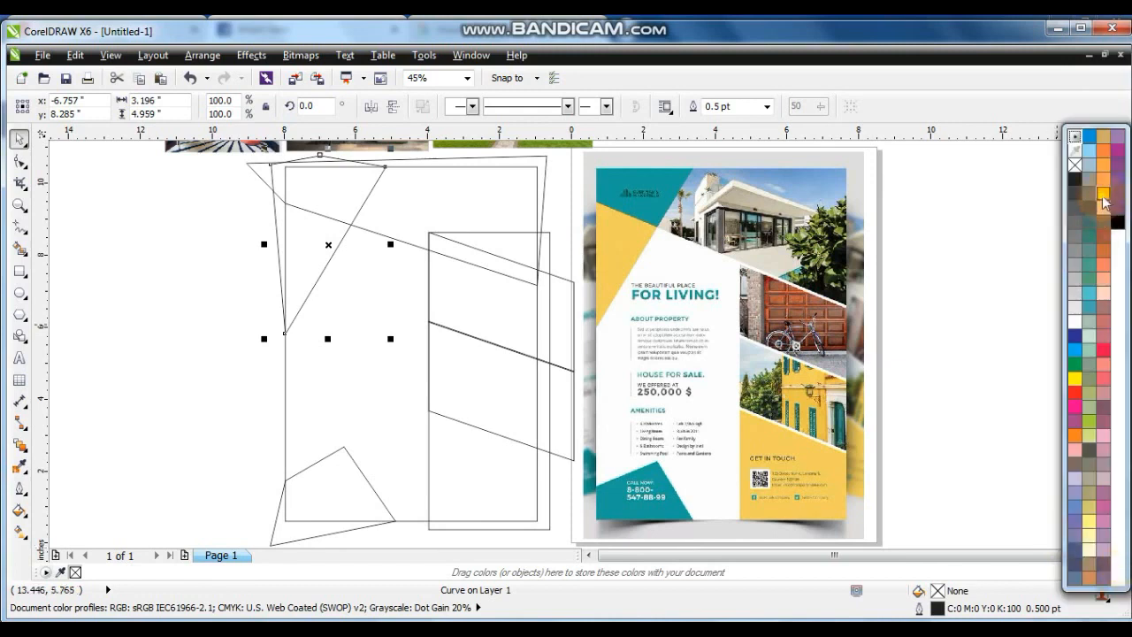
pyautogui.click(1103, 195)
pyautogui.click(198, 324)
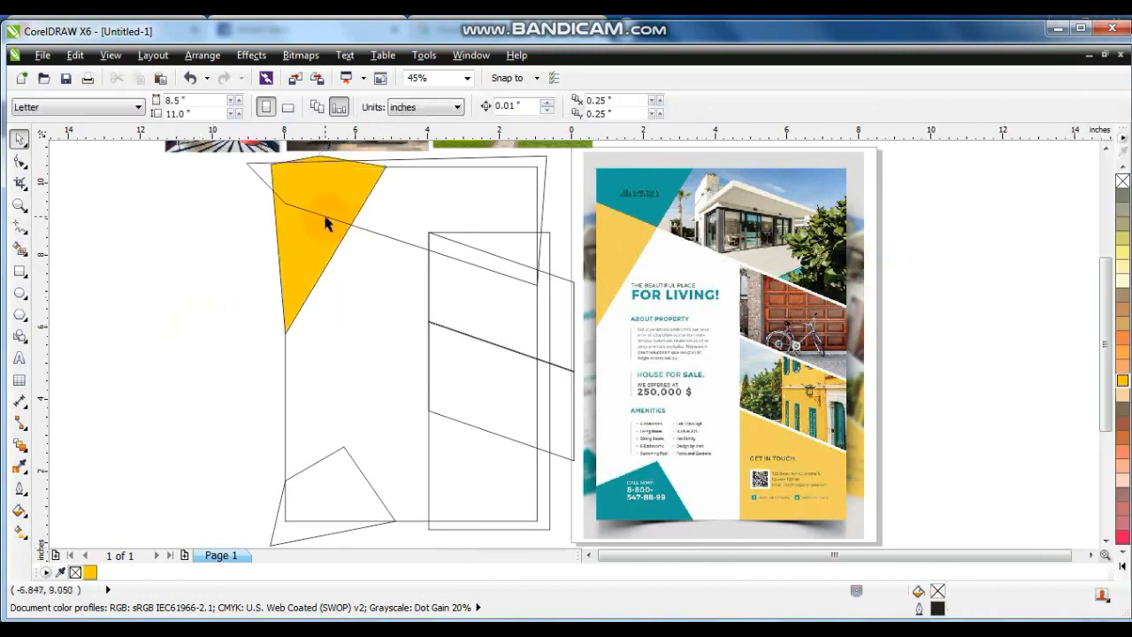
# - Fill the sloping top band with teal (C60 M0 Y20 K20) and remove its outline
pyautogui.click(325, 219)
pyautogui.click(1121, 569)
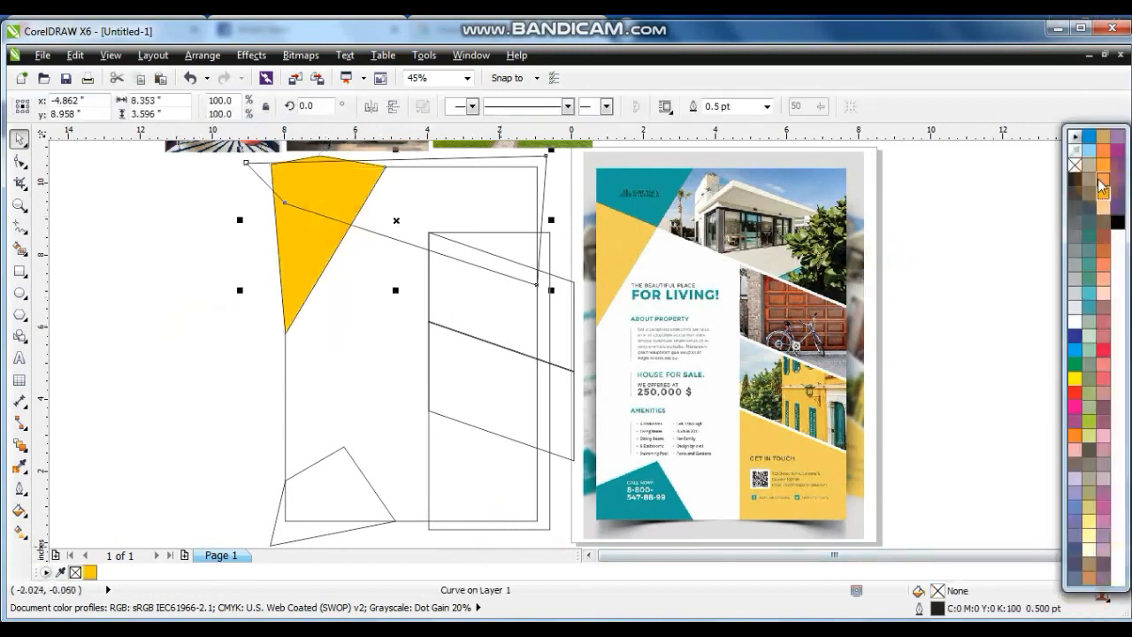
pyautogui.click(1091, 310)
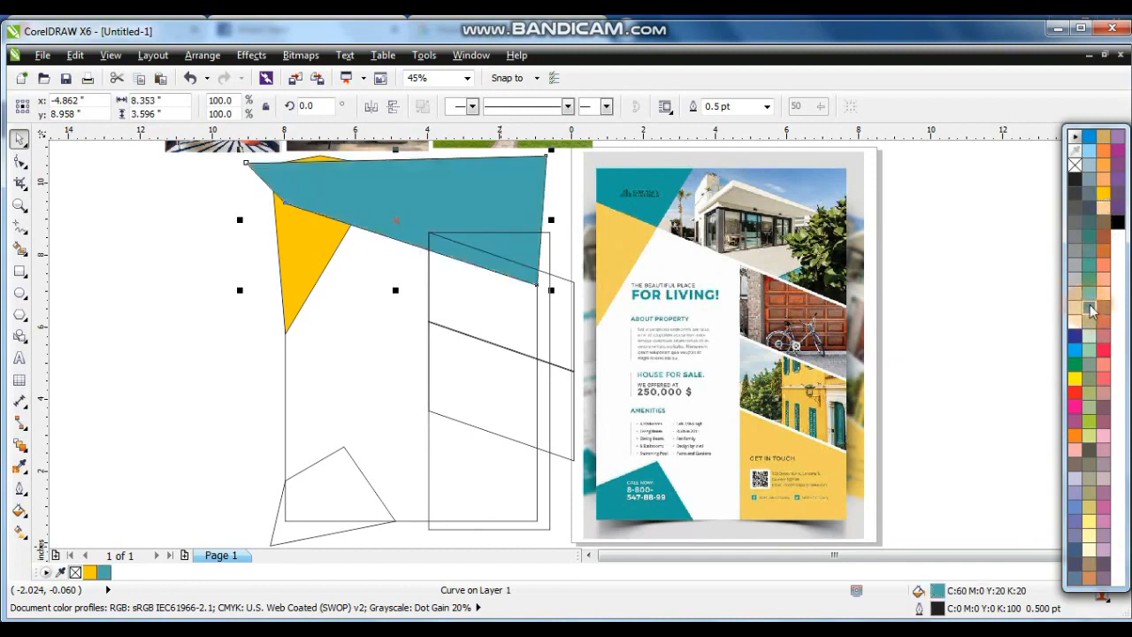
pyautogui.click(1090, 294)
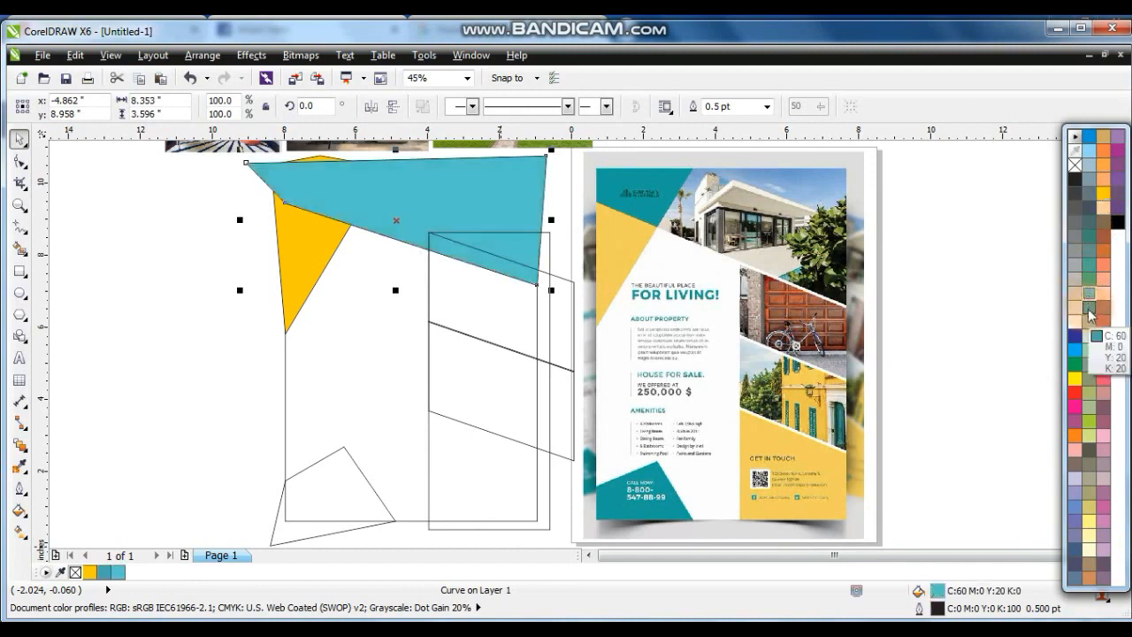
pyautogui.click(1090, 311)
pyautogui.click(245, 268)
pyautogui.click(361, 196)
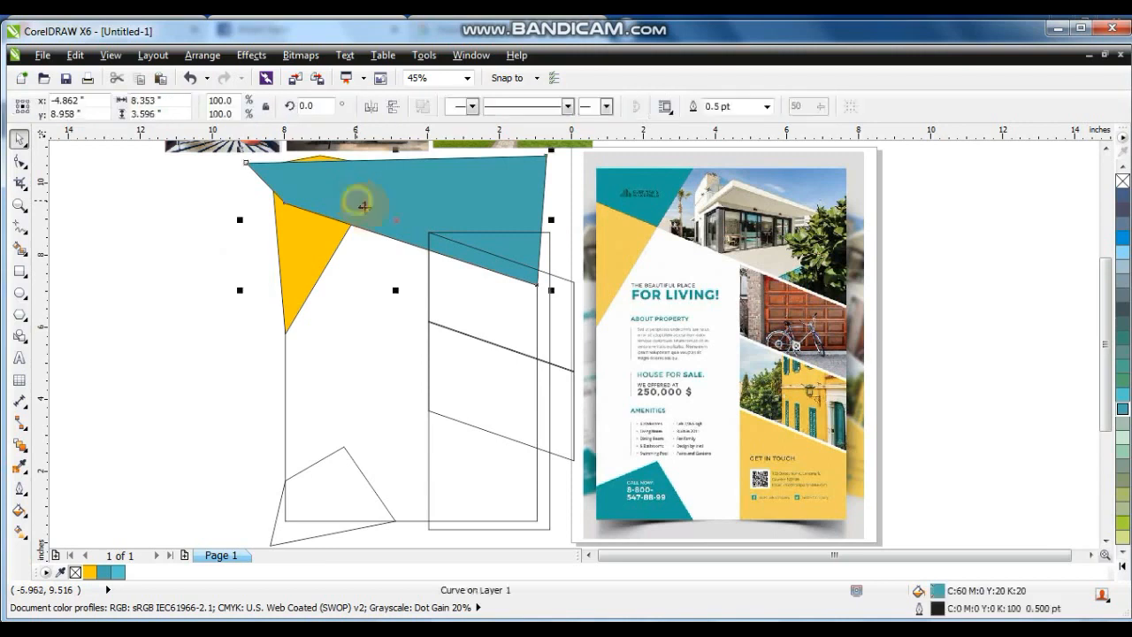
pyautogui.rightClick(1121, 182)
pyautogui.click(197, 303)
pyautogui.click(368, 198)
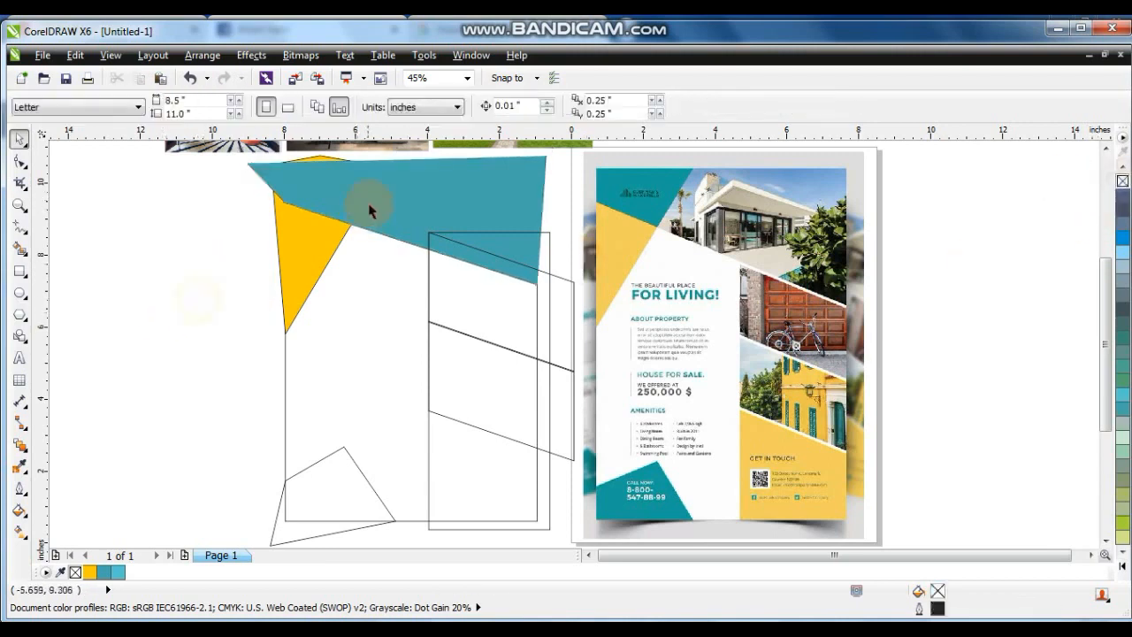
pyautogui.moveTo(372, 201); pyautogui.dragTo(642, 219)
pyautogui.rightClick(641, 219)
pyautogui.hotkey('ctrl', 'z')
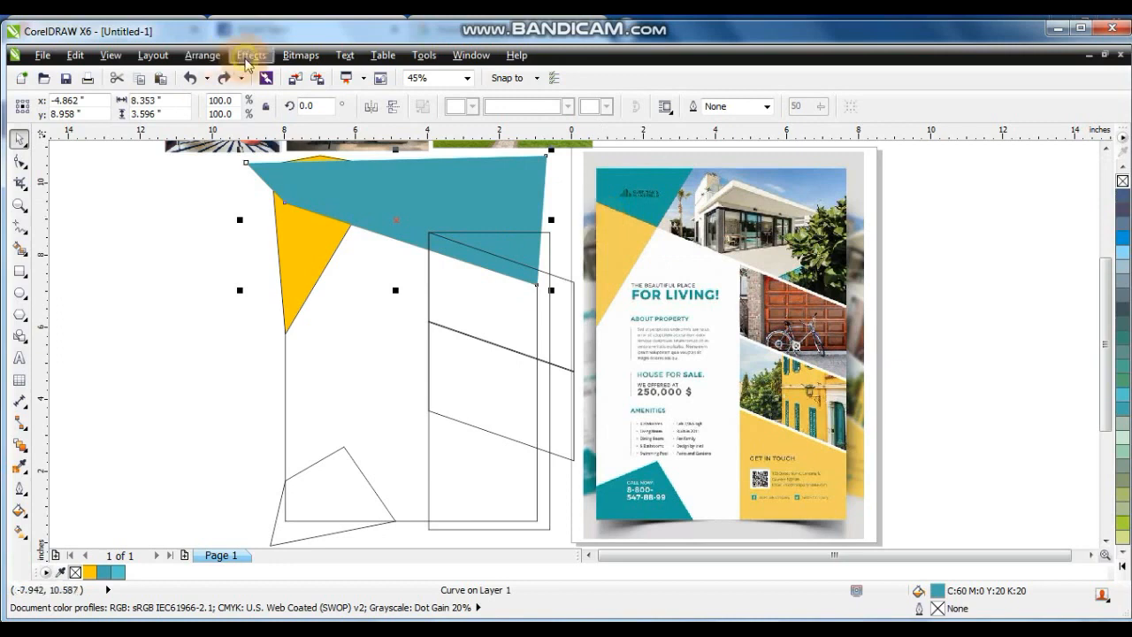
# - PowerClip the teal band inside the yellow upper-left corner shape and select the resulting container
pyautogui.click(250, 55)
pyautogui.moveTo(292, 292)
pyautogui.click(407, 290)
pyautogui.click(294, 246)
pyautogui.click(177, 245)
pyautogui.click(293, 247)
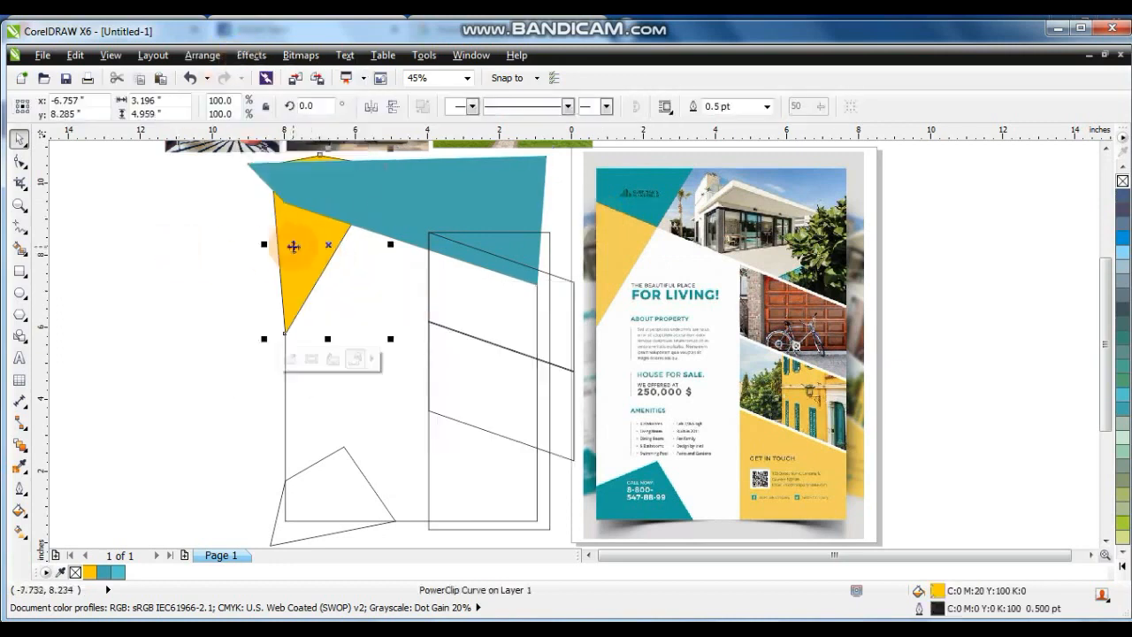
# - Remove the yellow corner shape's outline and PowerClip the shape inside the blank flyer frame
pyautogui.rightClick(1122, 180)
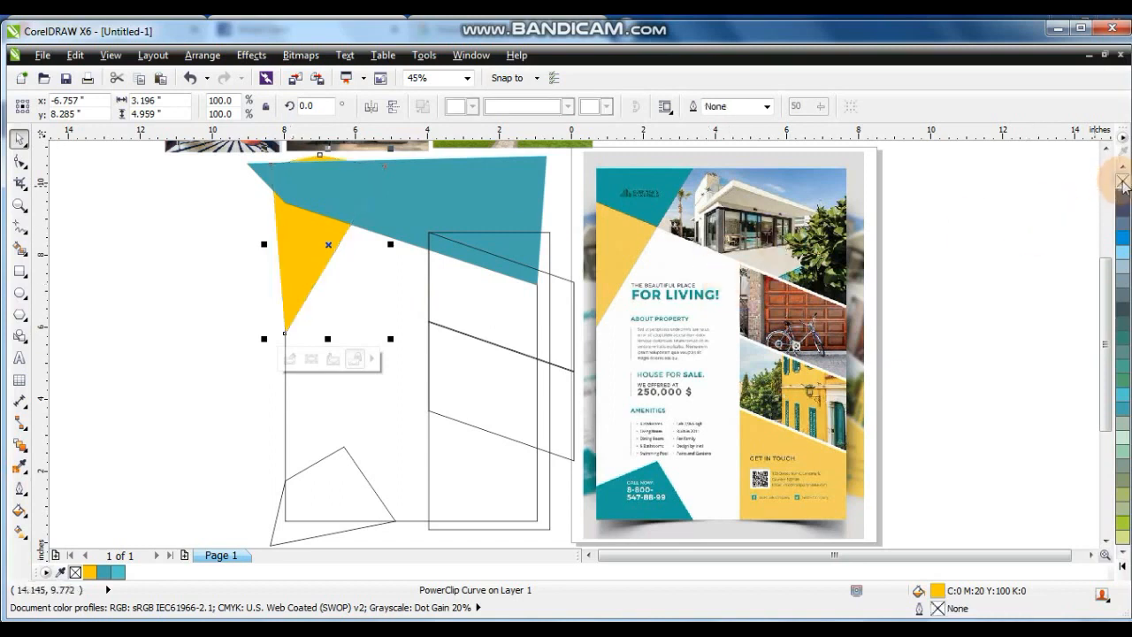
pyautogui.click(251, 55)
pyautogui.moveTo(291, 291)
pyautogui.click(403, 293)
pyautogui.click(285, 363)
pyautogui.click(193, 347)
# - Give the teal top band and both slanted panels a 4 pt outline
pyautogui.click(393, 199)
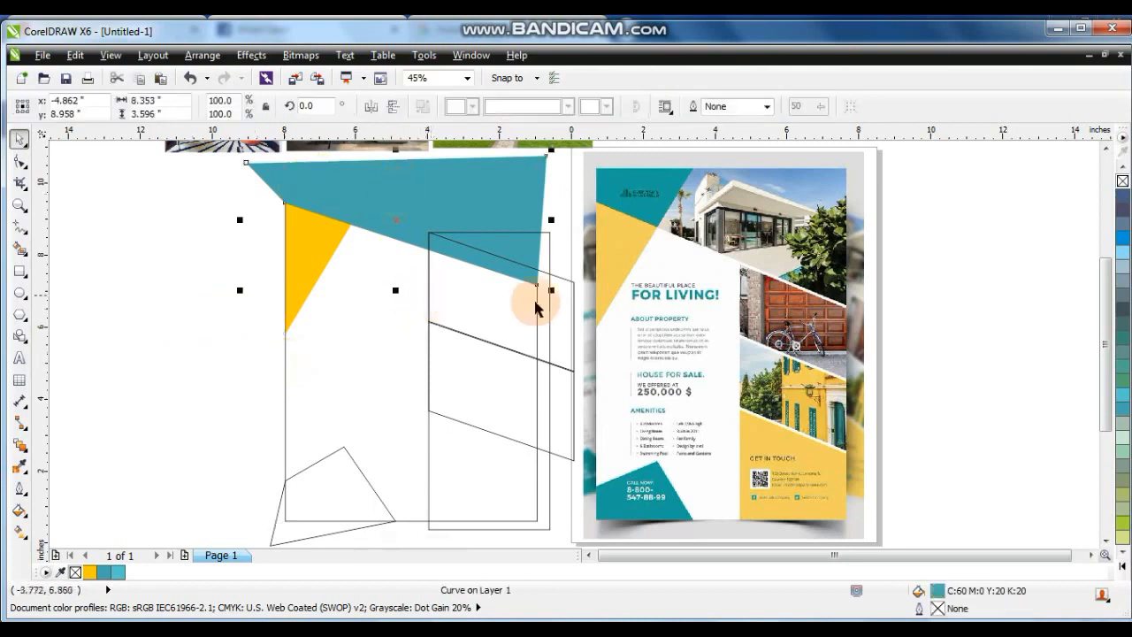
pyautogui.keyDown('shift'); pyautogui.click(556, 279); pyautogui.keyUp('shift')
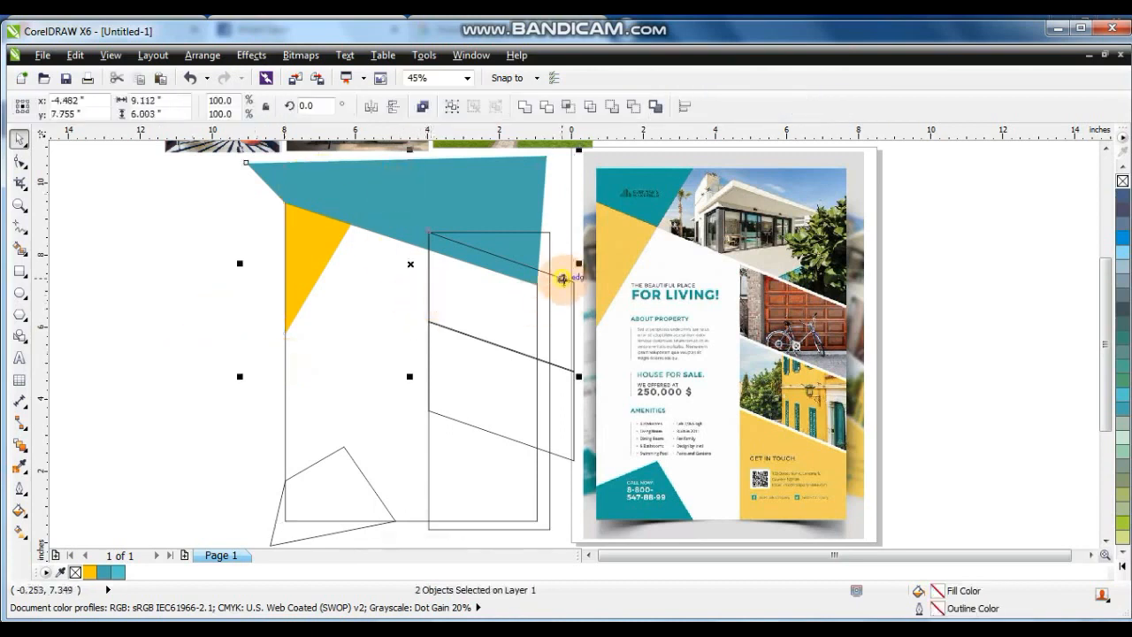
pyautogui.keyDown('shift'); pyautogui.click(574, 429); pyautogui.keyUp('shift')
pyautogui.moveTo(410, 309); pyautogui.dragTo(447, 310)
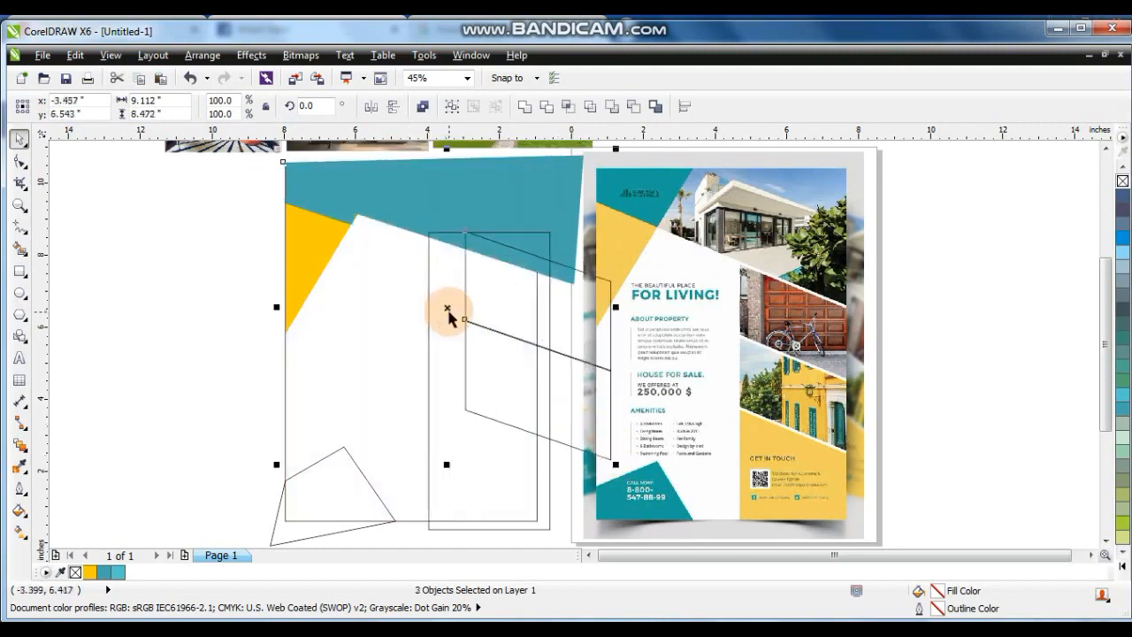
pyautogui.hotkey('ctrl', 'z')
pyautogui.click(20, 487)
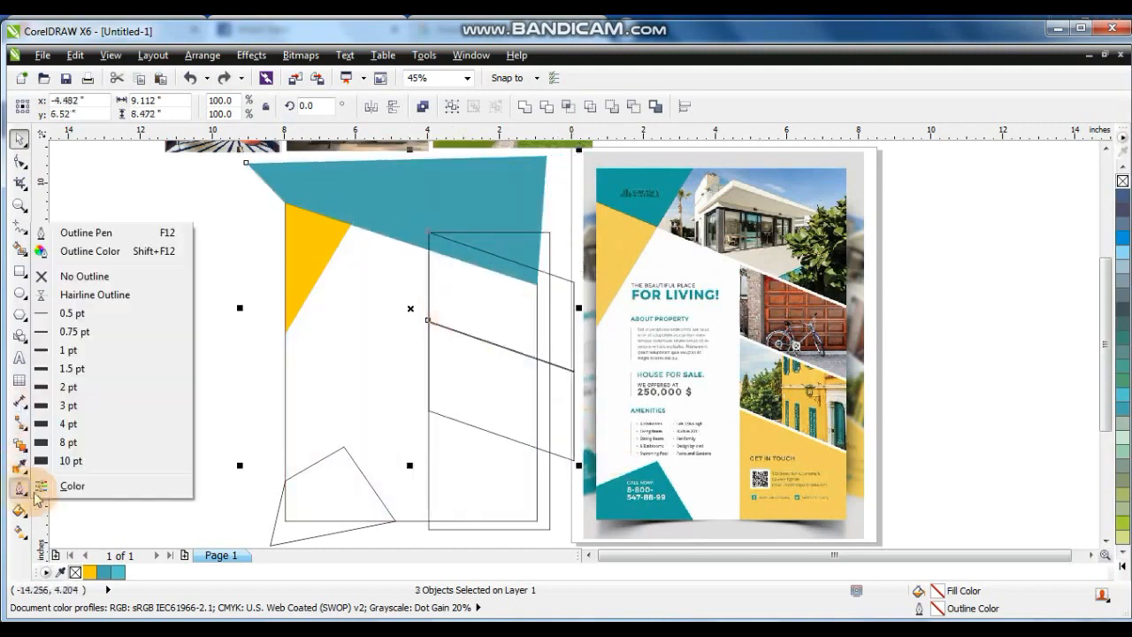
pyautogui.click(67, 428)
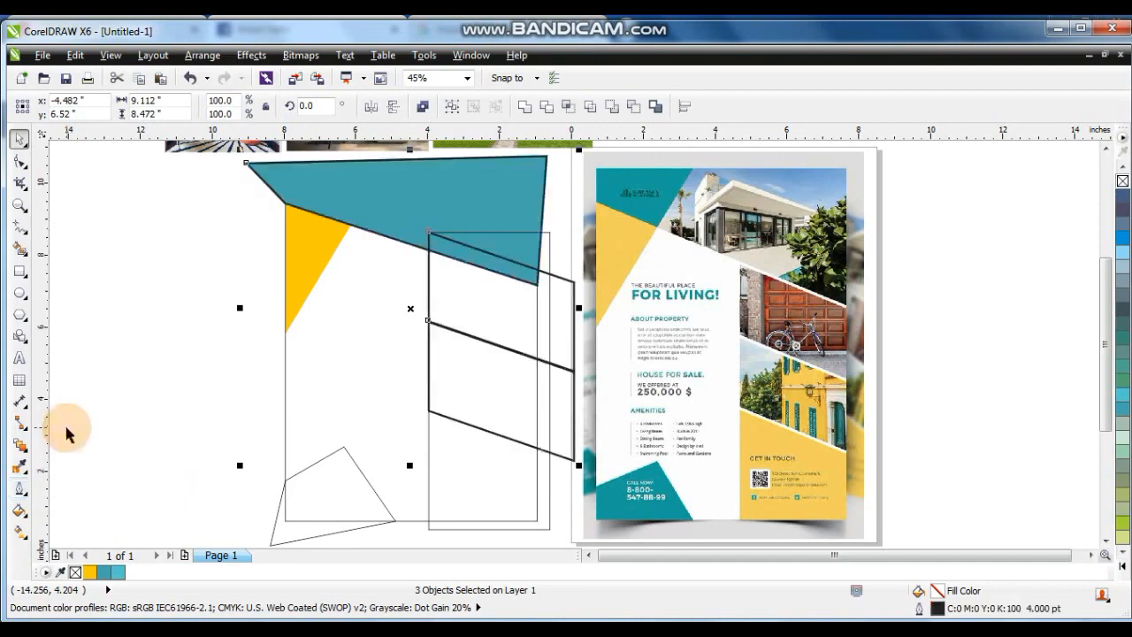
# - Recolour the outlines of the teal band and both slanted panels to 20% black and thicken them to 8 pt
pyautogui.click(1121, 566)
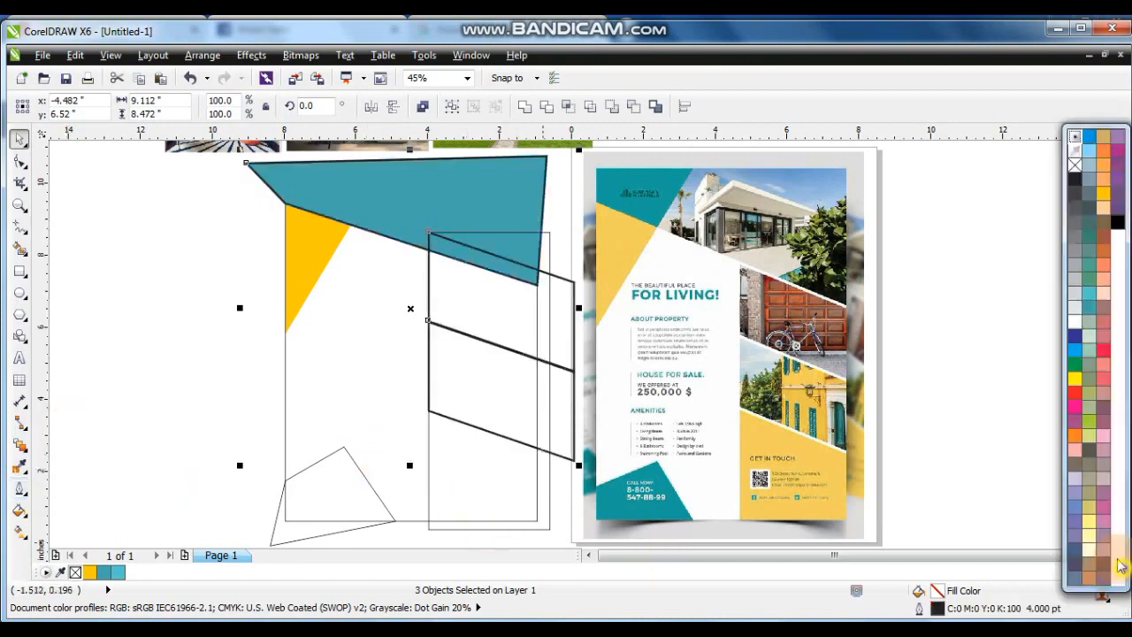
pyautogui.rightClick(1077, 299)
pyautogui.click(19, 488)
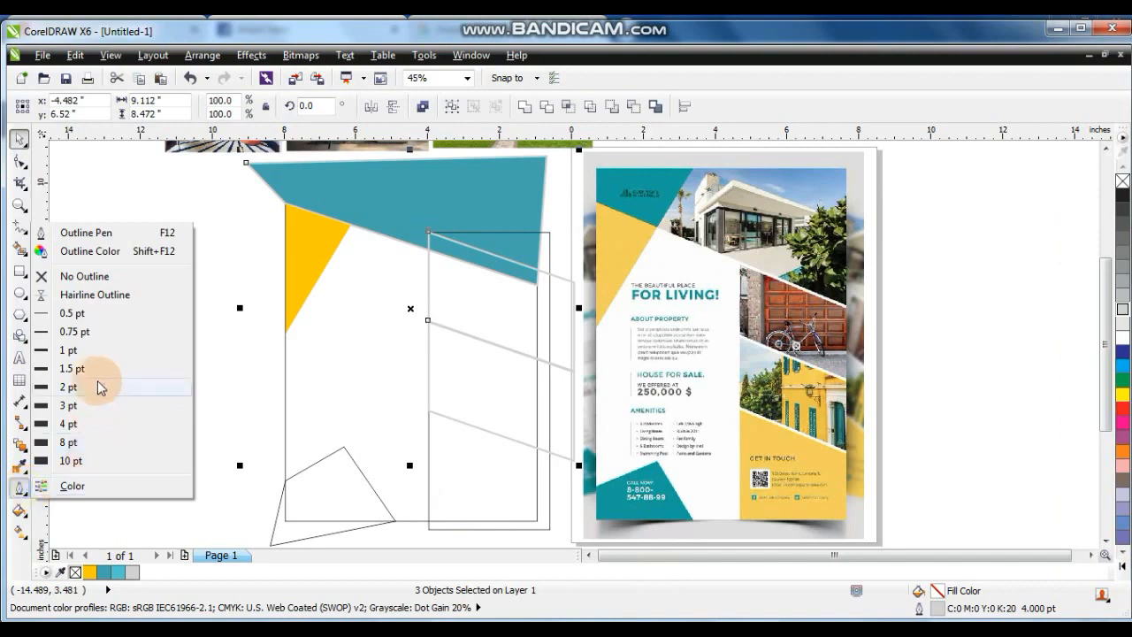
pyautogui.click(76, 442)
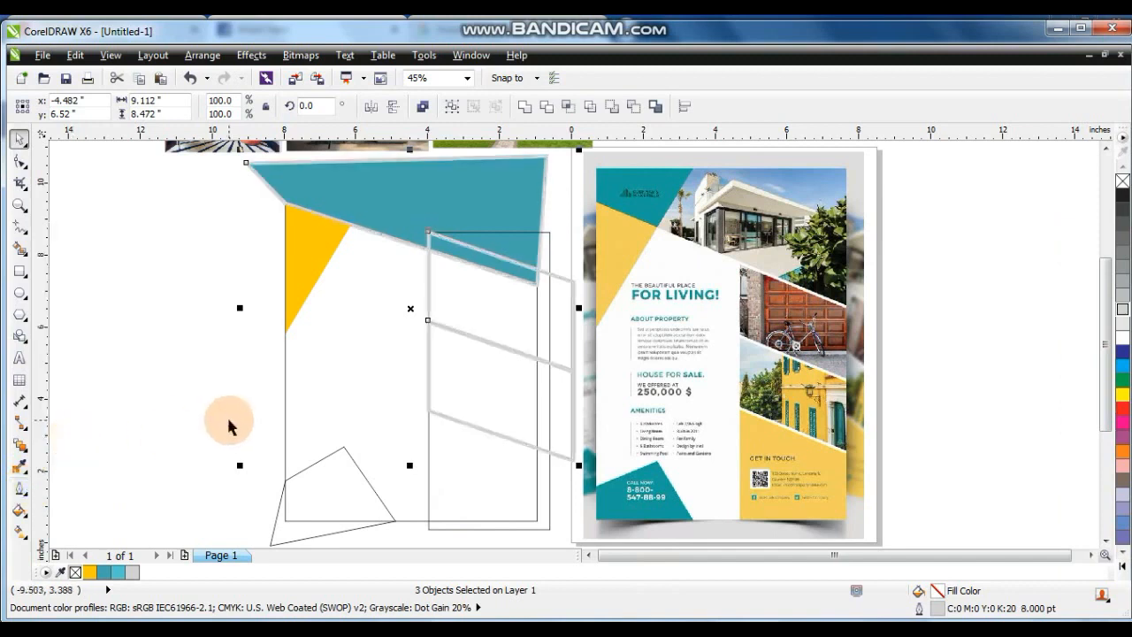
pyautogui.click(152, 359)
# - Move the blue house photo over the teal top band and scale it to about 7.66 x 3.55 in
pyautogui.click(1105, 149)
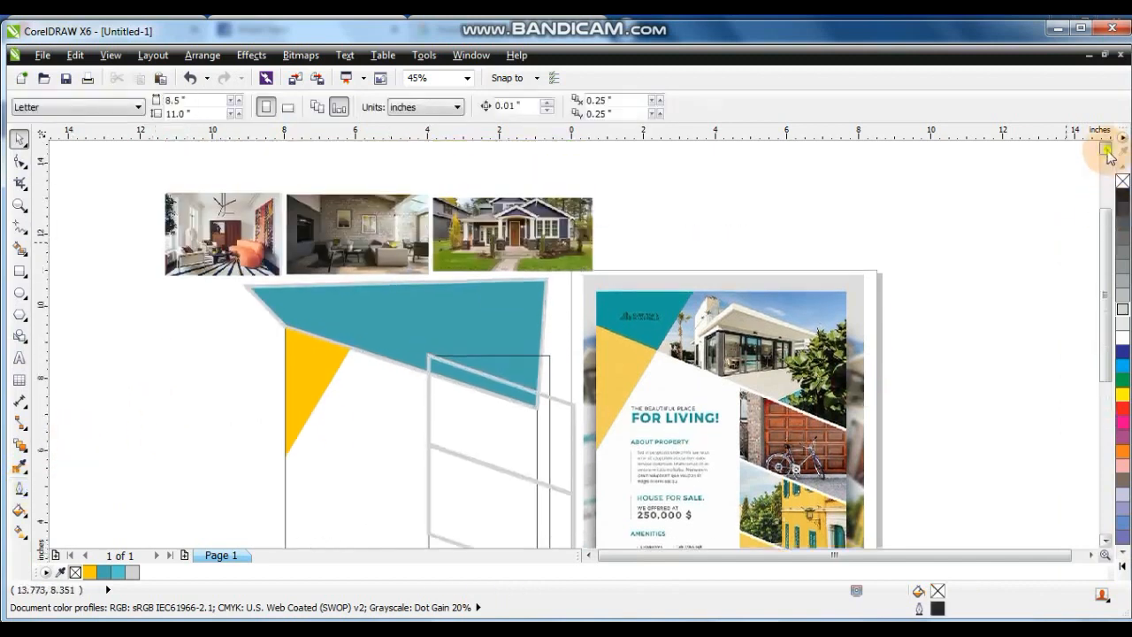
pyautogui.moveTo(537, 232); pyautogui.dragTo(493, 323)
pyautogui.moveTo(554, 283); pyautogui.dragTo(566, 274)
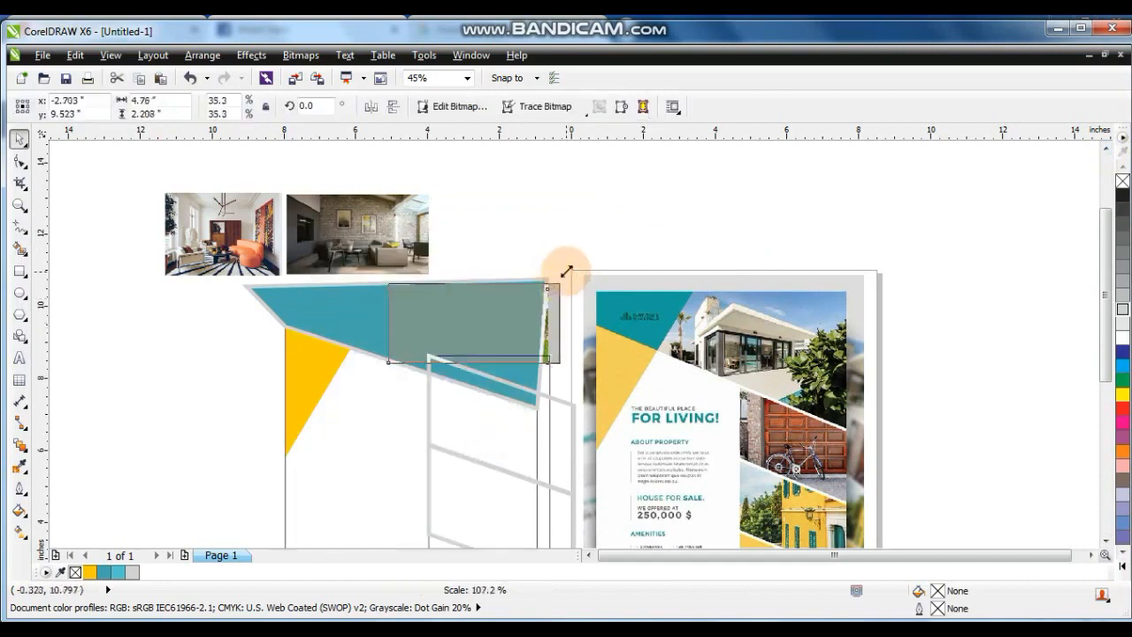
pyautogui.moveTo(386, 369); pyautogui.dragTo(285, 440)
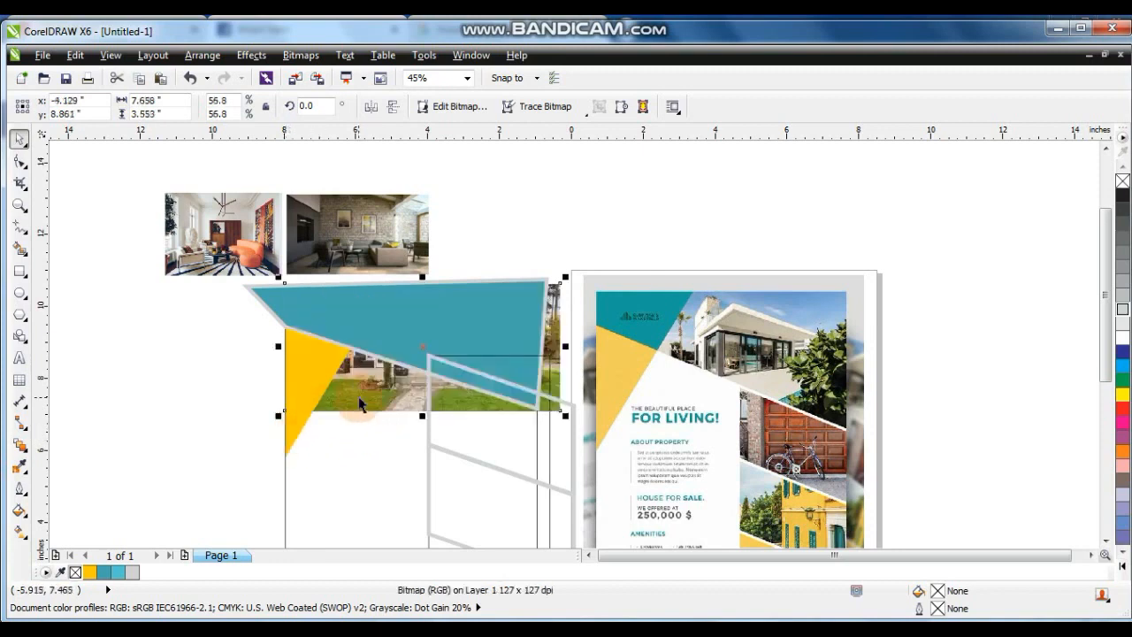
# - PowerClip the house photo inside the teal top band and set the band's outline to white
pyautogui.click(251, 55)
pyautogui.moveTo(273, 289)
pyautogui.click(389, 292)
pyautogui.click(290, 292)
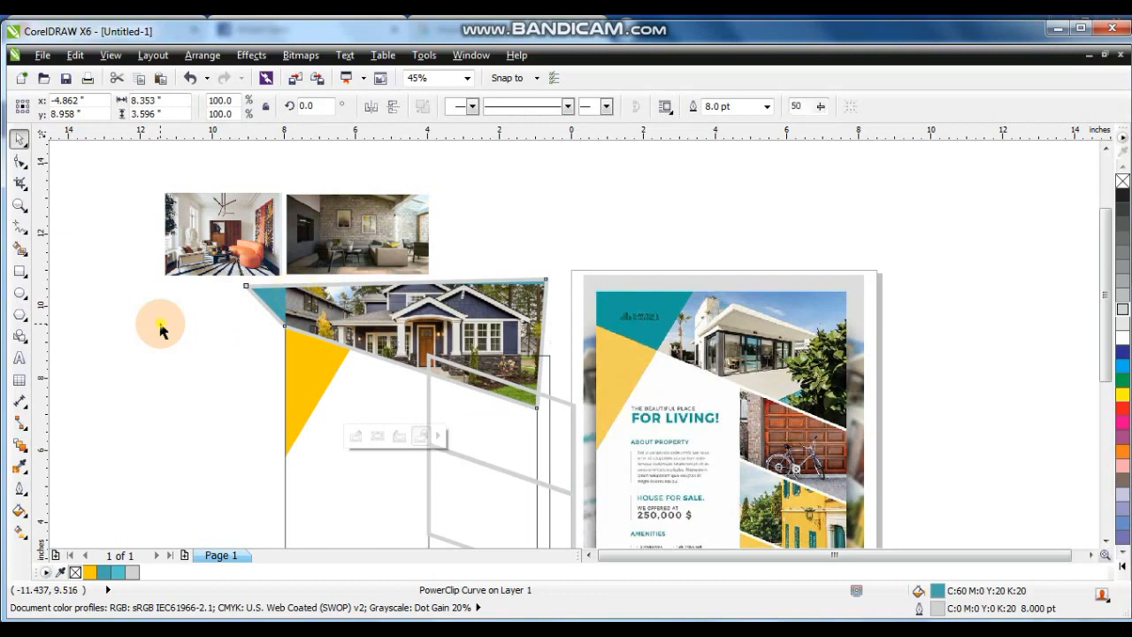
pyautogui.click(160, 330)
pyautogui.click(308, 329)
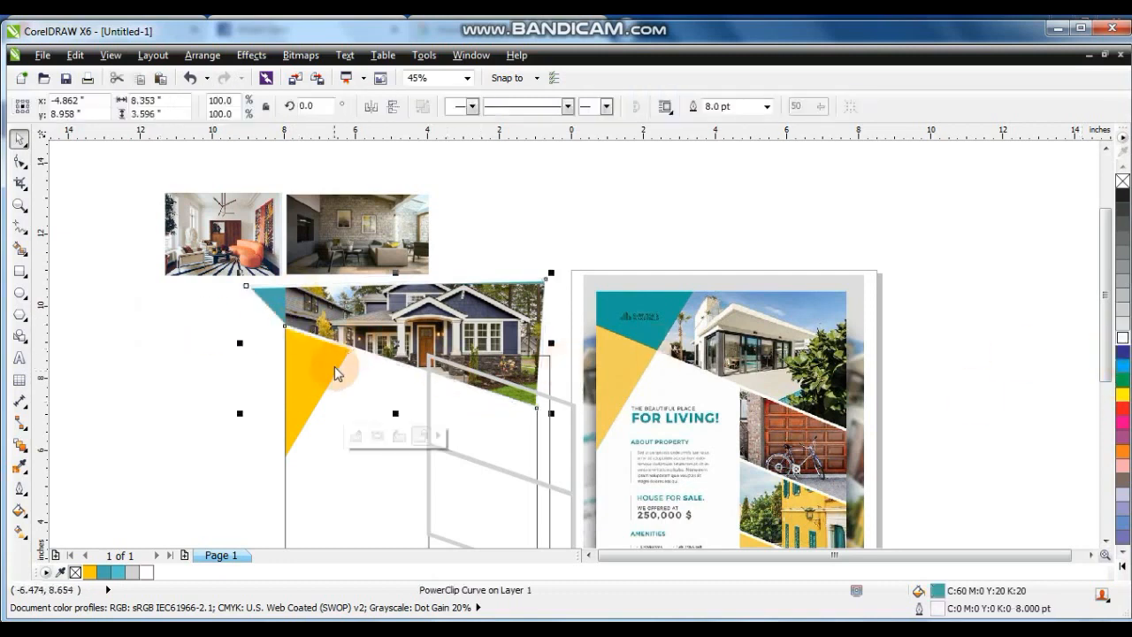
# - PowerClip the house photo band inside the flyer frame and send it behind the yellow and teal corner shape
pyautogui.moveTo(351, 350); pyautogui.dragTo(314, 373)
pyautogui.keyDown('ctrl'); pyautogui.click(338, 333); pyautogui.keyUp('ctrl')
pyautogui.click(348, 334)
pyautogui.hotkey('shift', 'pagedown')
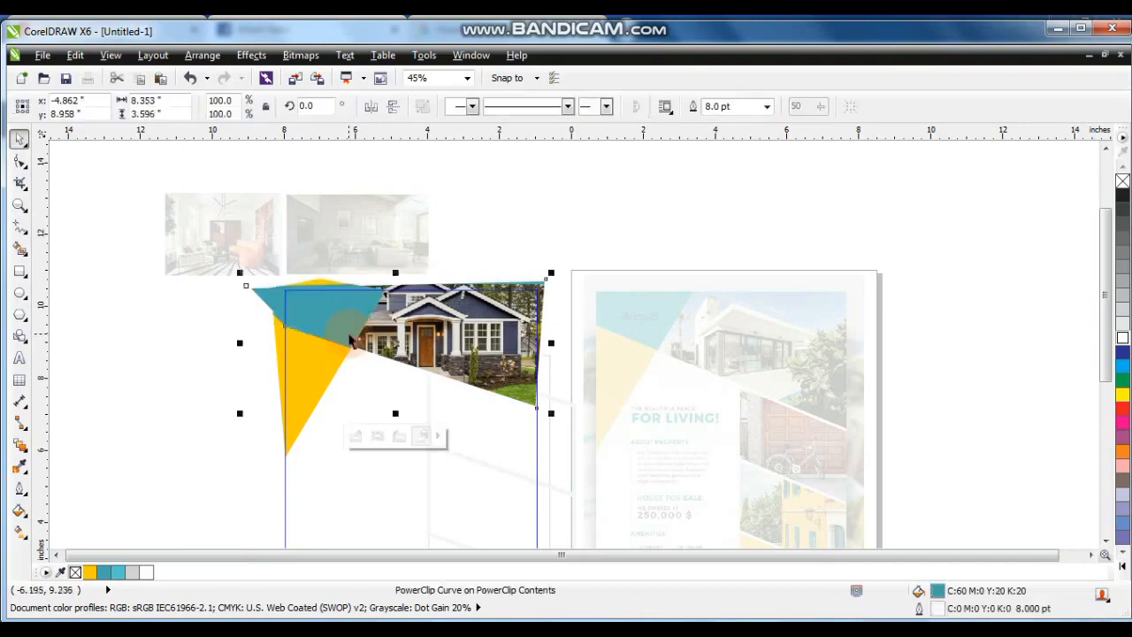
pyautogui.keyDown('ctrl'); pyautogui.click(268, 433); pyautogui.keyUp('ctrl')
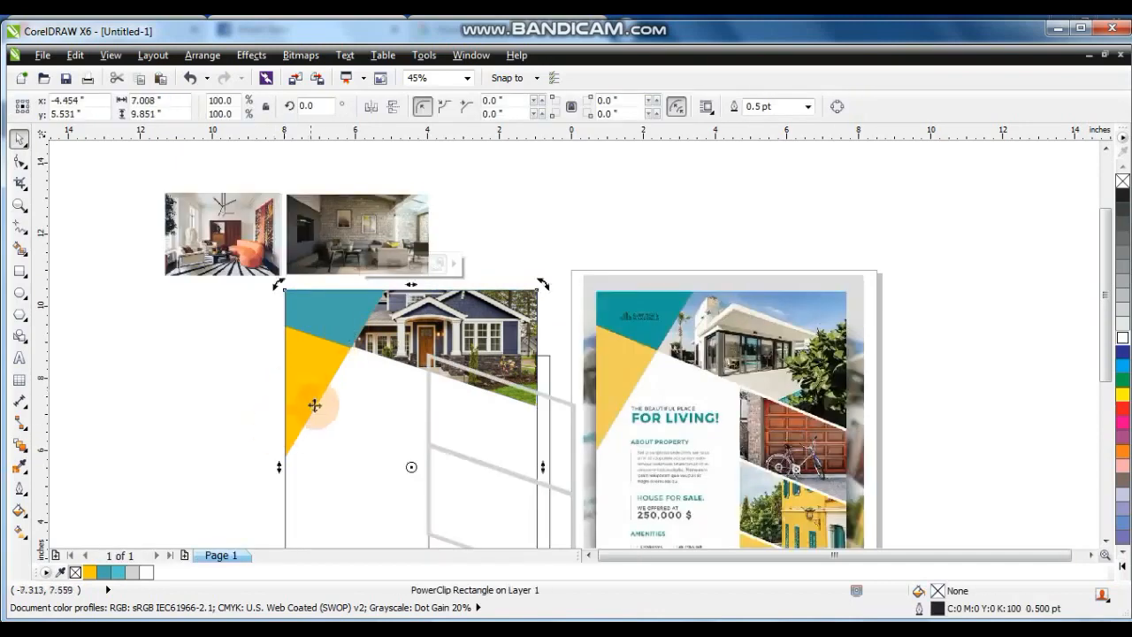
pyautogui.hotkey('shift', 'F2')
pyautogui.click(316, 411)
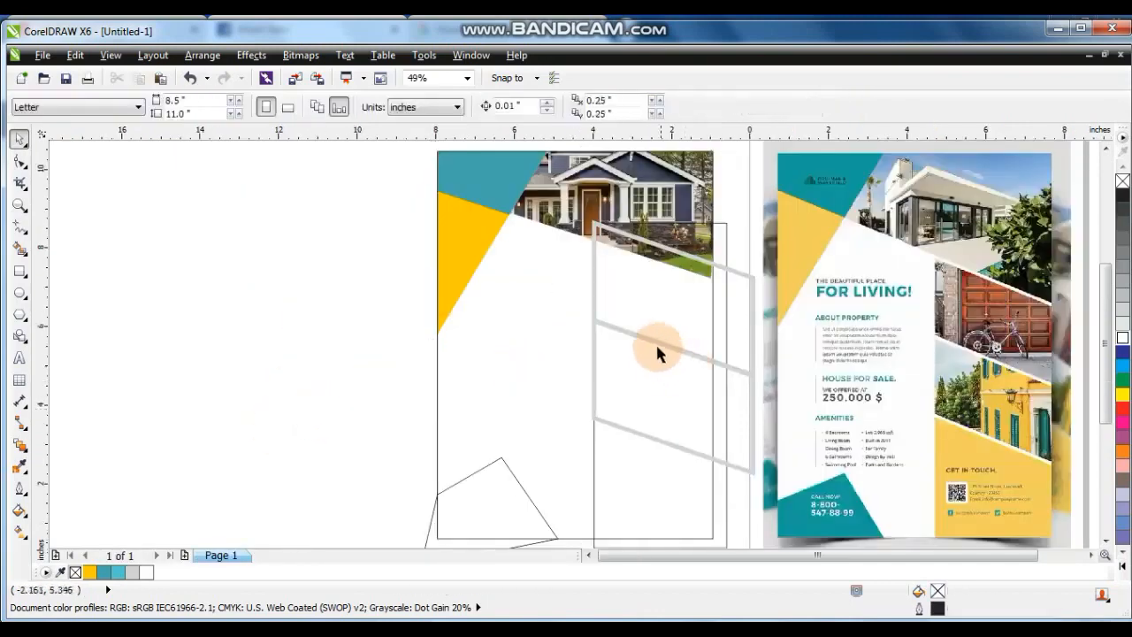
pyautogui.click(590, 311)
pyautogui.keyDown('shift'); pyautogui.click(594, 411); pyautogui.keyUp('shift')
pyautogui.hotkey('shift', 'F2')
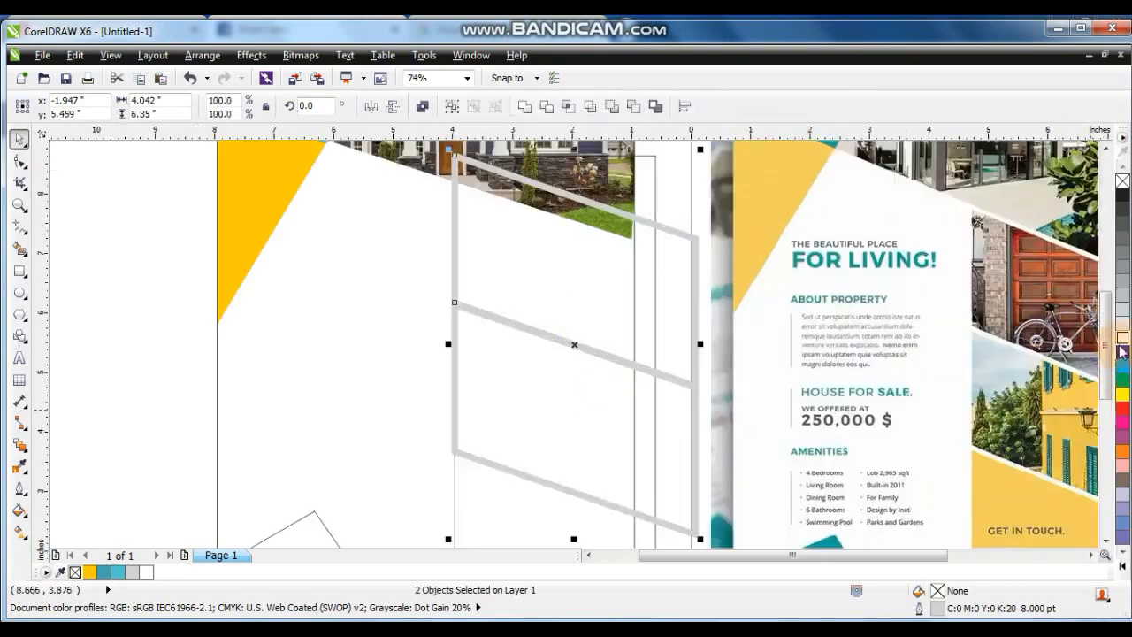
pyautogui.press('F3')
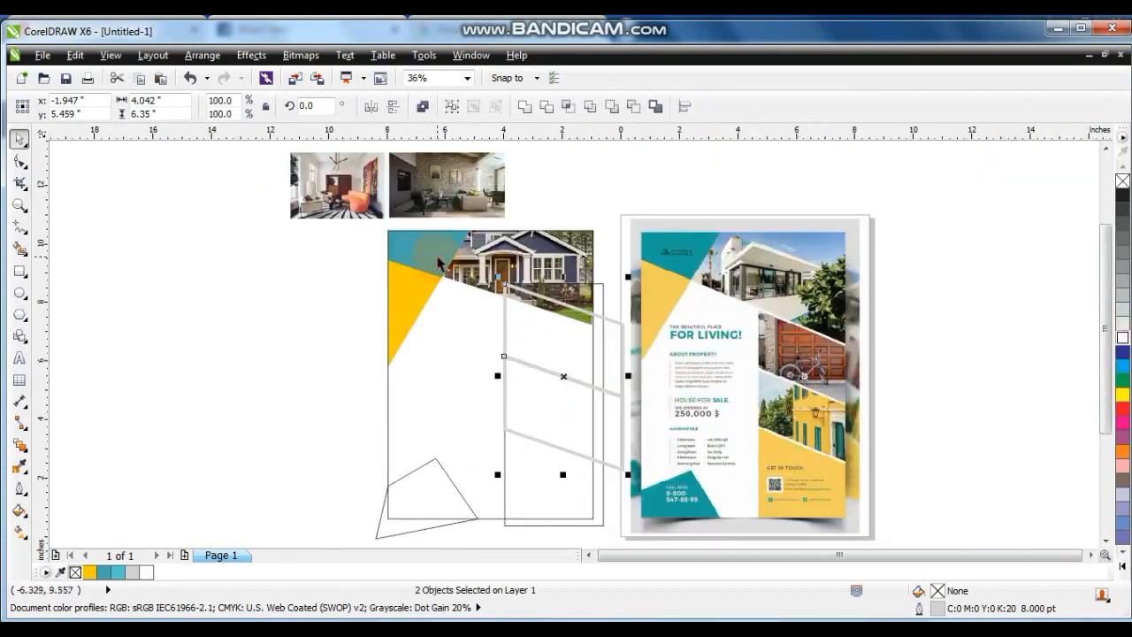
# - PowerClip the grey brick-wall living-room photo inside the upper slanted panel
pyautogui.click(443, 196)
pyautogui.hotkey('alt', 'c')
pyautogui.press('w')
pyautogui.press('p')
pyautogui.click(622, 354)
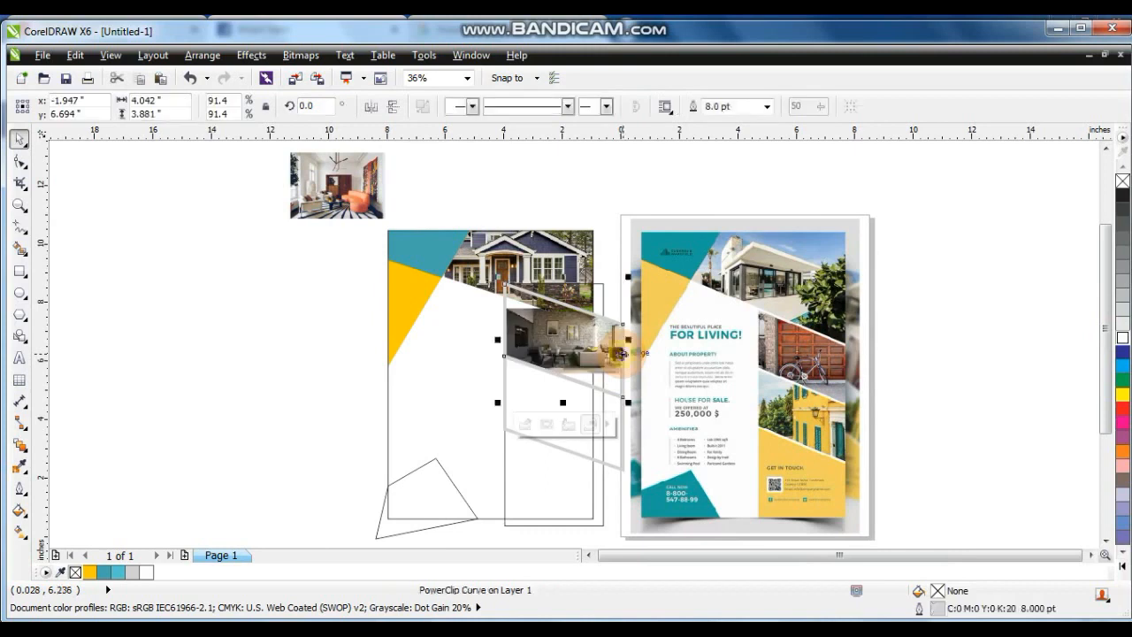
# - Enlarge the brick-wall living-room photo within its slanted panel until it fills the shape, and finish editing the contents
pyautogui.keyDown('ctrl'); pyautogui.click(599, 356); pyautogui.keyUp('ctrl')
pyautogui.click(599, 355)
pyautogui.moveTo(628, 383); pyautogui.dragTo(667, 422)
pyautogui.click(567, 426)
pyautogui.click(324, 348)
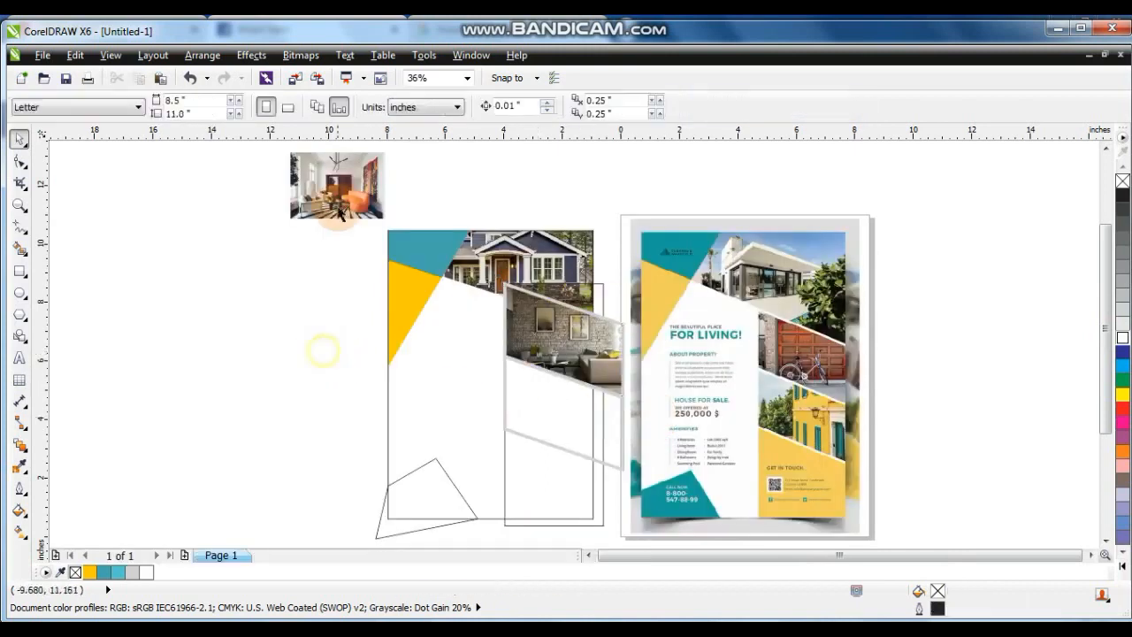
# - PowerClip the orange-armchair room photo inside the lower slanted panel
pyautogui.click(346, 214)
pyautogui.hotkey('alt', 'c')
pyautogui.press('w')
pyautogui.press('p')
pyautogui.click(621, 445)
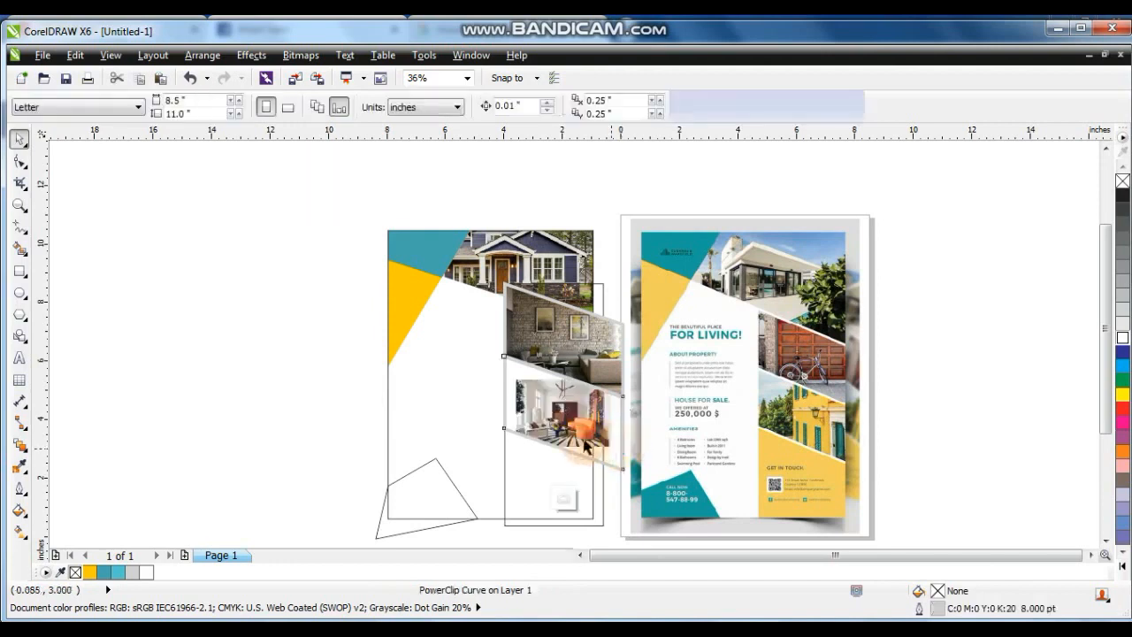
# - Enlarge the armchair photo inside its panel to about 5.84 x 4.11 in and set both slanted panels' outlines to white
pyautogui.keyDown('ctrl'); pyautogui.click(621, 448); pyautogui.keyUp('ctrl')
pyautogui.moveTo(618, 451); pyautogui.dragTo(655, 485)
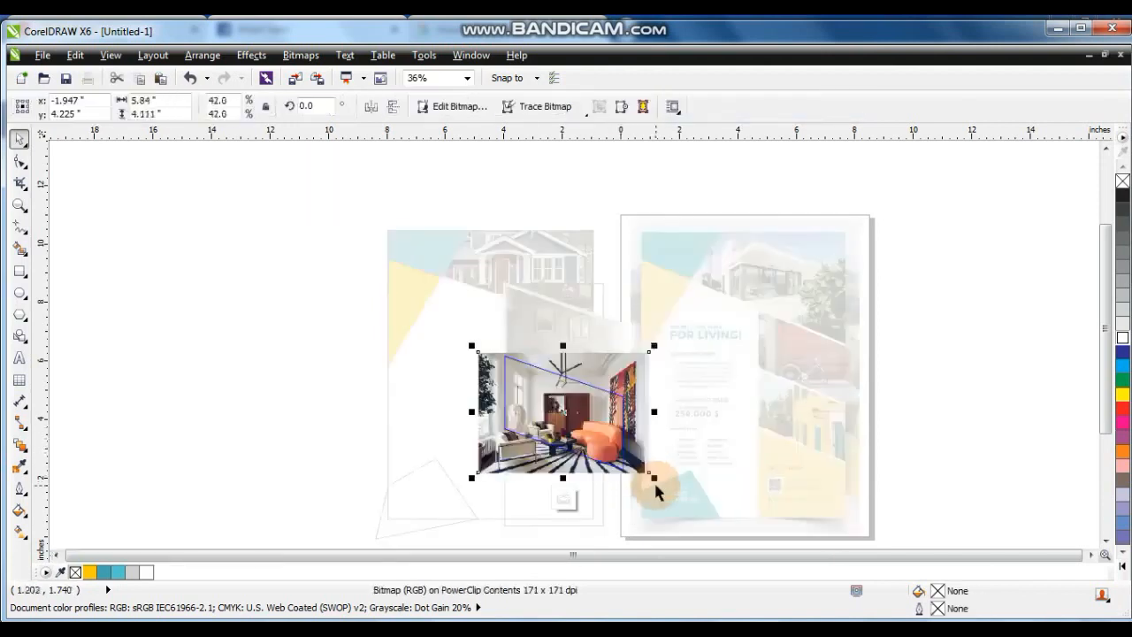
pyautogui.keyDown('ctrl'); pyautogui.click(658, 491); pyautogui.keyUp('ctrl')
pyautogui.keyDown('shift'); pyautogui.click(566, 347); pyautogui.keyUp('shift')
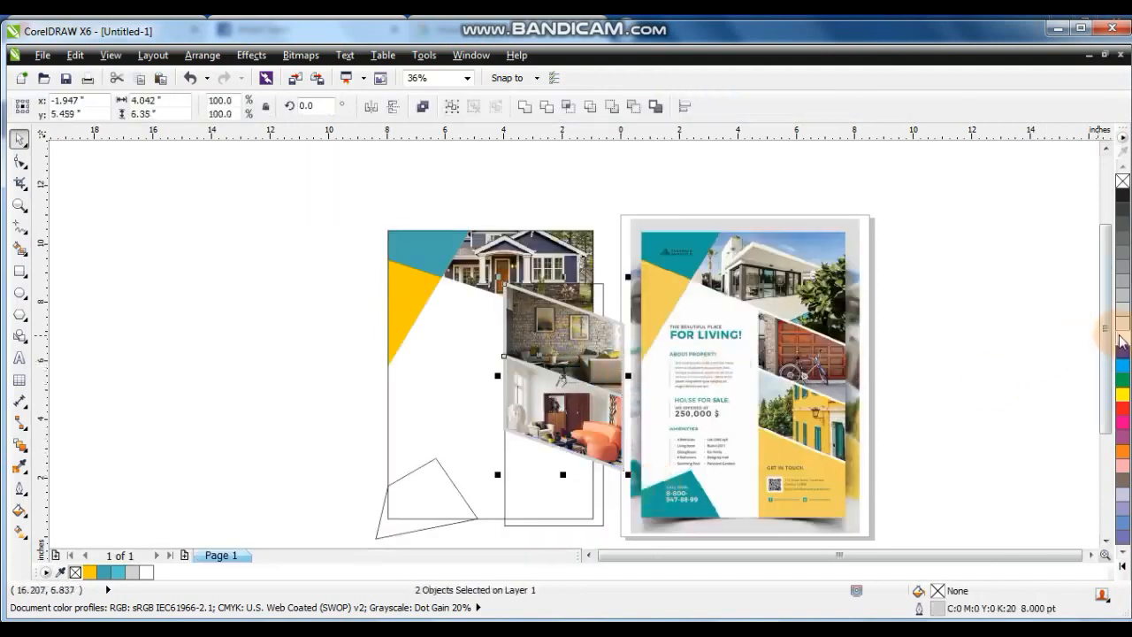
# - Fill the tall rectangle behind the slanted photo panels with Deep Yellow
pyautogui.moveTo(357, 188); pyautogui.dragTo(901, 566)
pyautogui.hotkey('shift', 'F2')
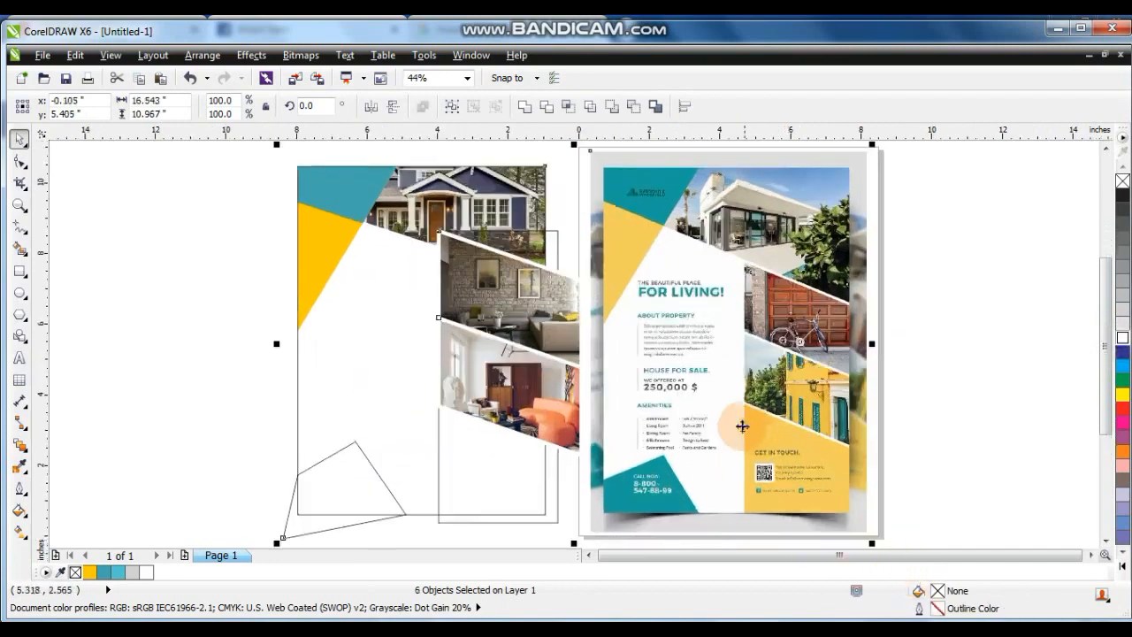
pyautogui.click(563, 515)
pyautogui.click(548, 522)
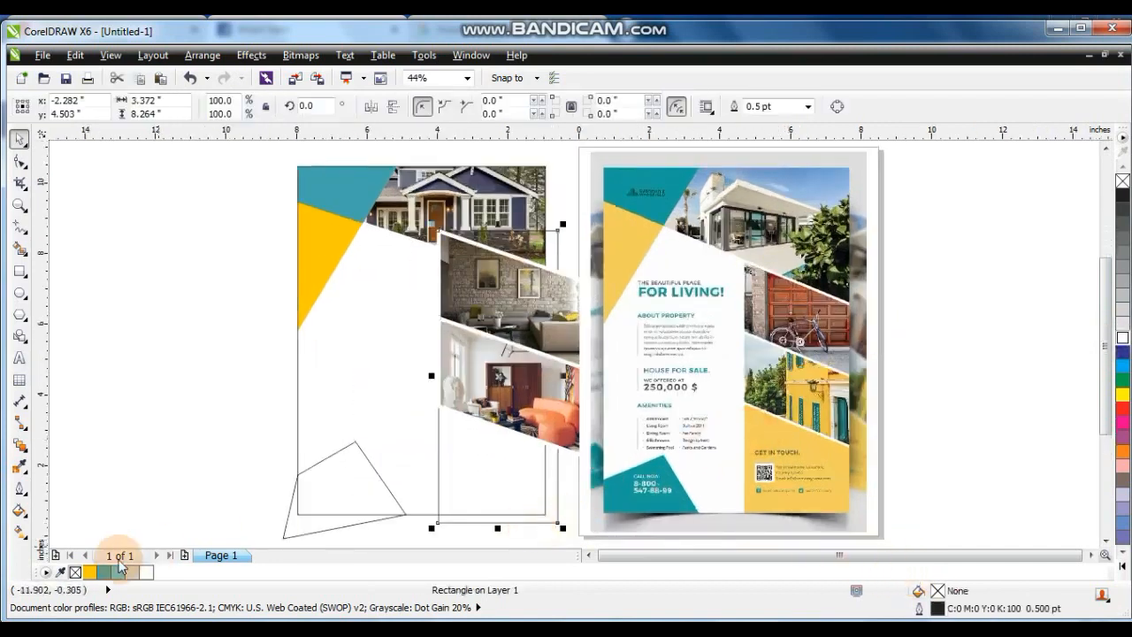
pyautogui.click(89, 573)
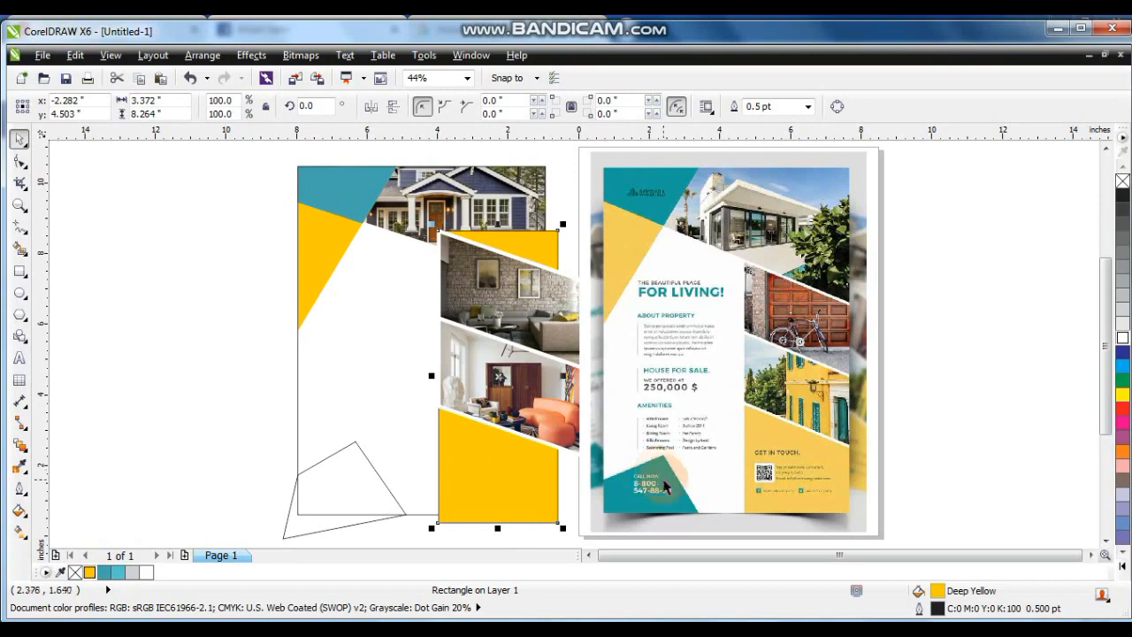
# - PowerClip the yellow rectangle and both slanted photo panels together inside the flyer frame
pyautogui.keyDown('shift'); pyautogui.click(495, 283); pyautogui.keyUp('shift')
pyautogui.keyDown('shift'); pyautogui.click(480, 386); pyautogui.keyUp('shift')
pyautogui.moveTo(480, 386); pyautogui.dragTo(547, 398)
pyautogui.hotkey('ctrl', 'z')
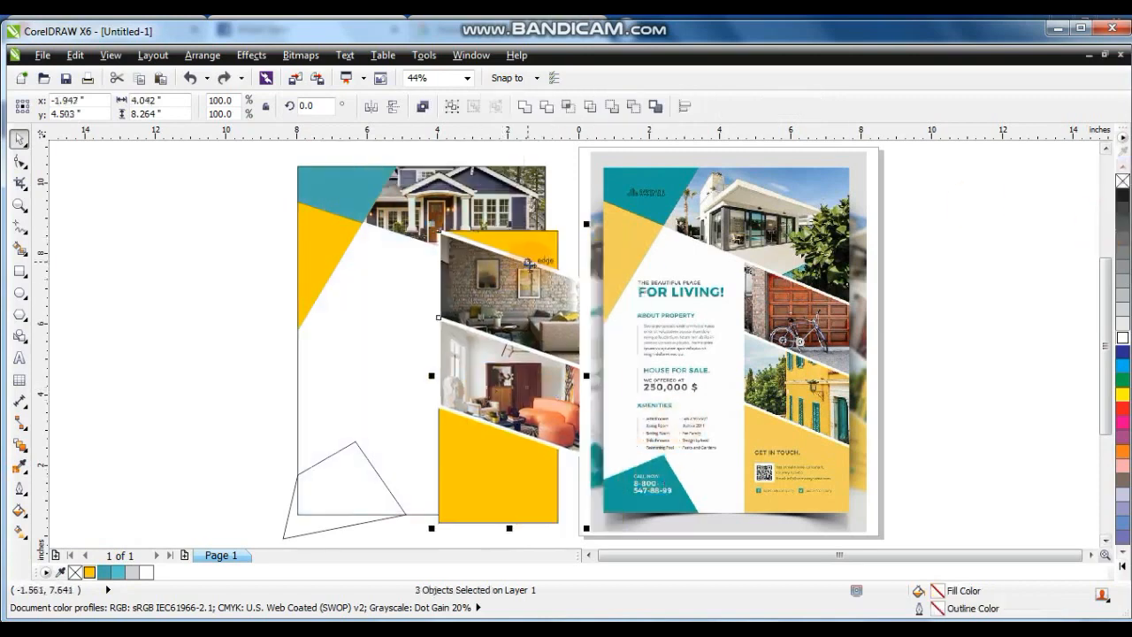
pyautogui.click(252, 55)
pyautogui.moveTo(314, 298)
pyautogui.click(405, 292)
pyautogui.click(354, 189)
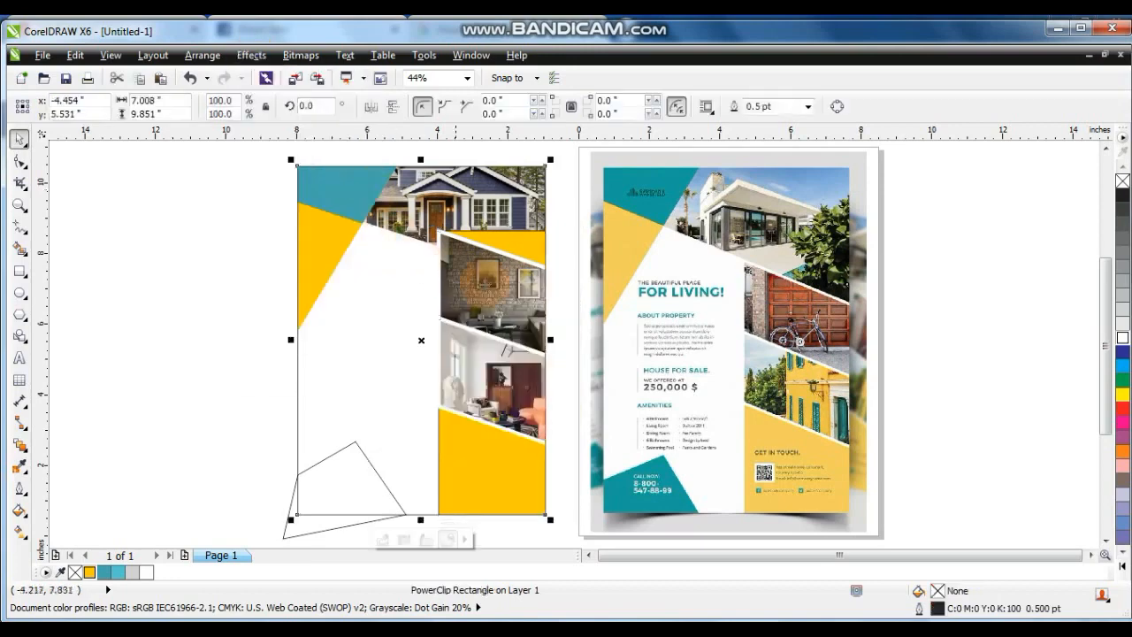
# - Edit the flyer frame's contents to send the yellow rectangle to the back and remove its outline
pyautogui.rightClick(500, 289)
pyautogui.click(539, 86)
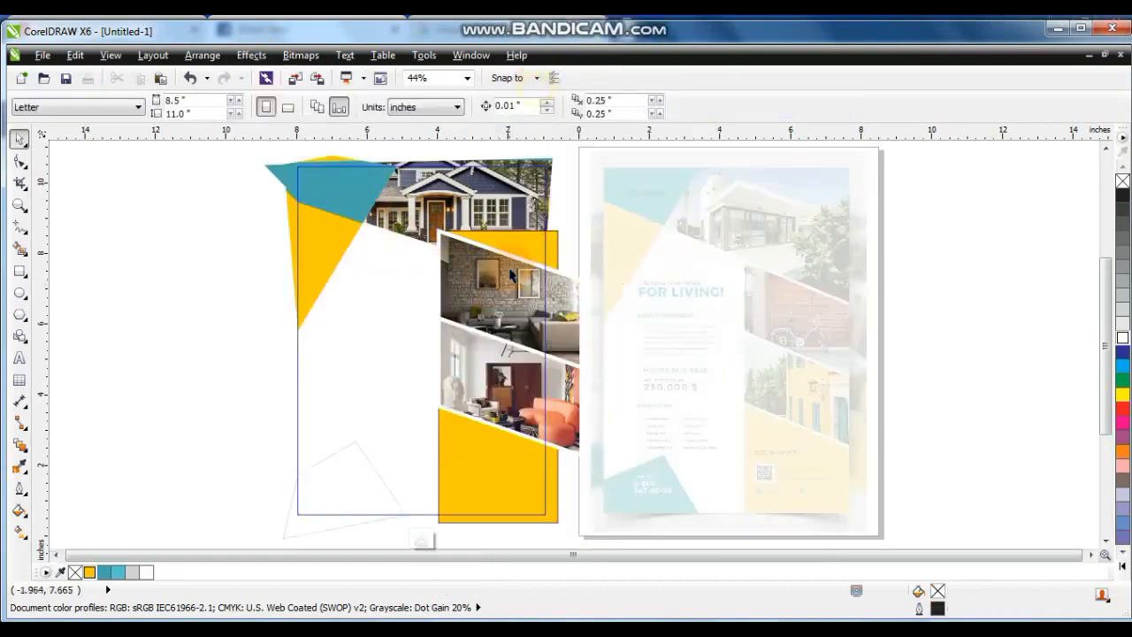
pyautogui.press('Escape')
pyautogui.click(543, 257)
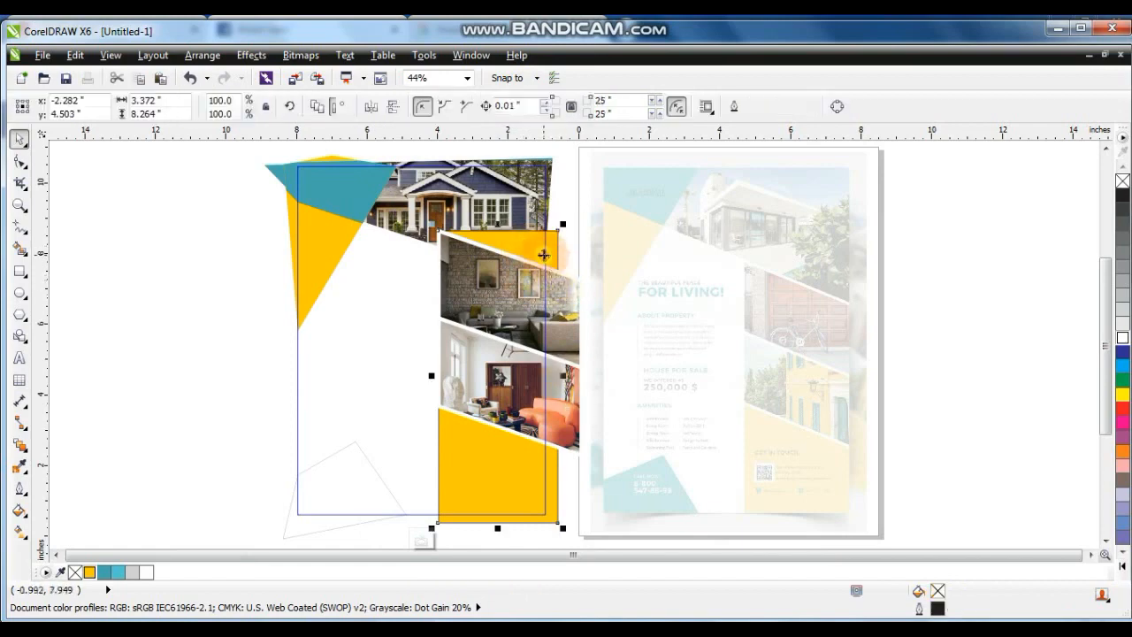
pyautogui.hotkey('shift', 'pagedown')
pyautogui.rightClick(1123, 182)
pyautogui.keyDown('ctrl'); pyautogui.click(845, 456); pyautogui.keyUp('ctrl')
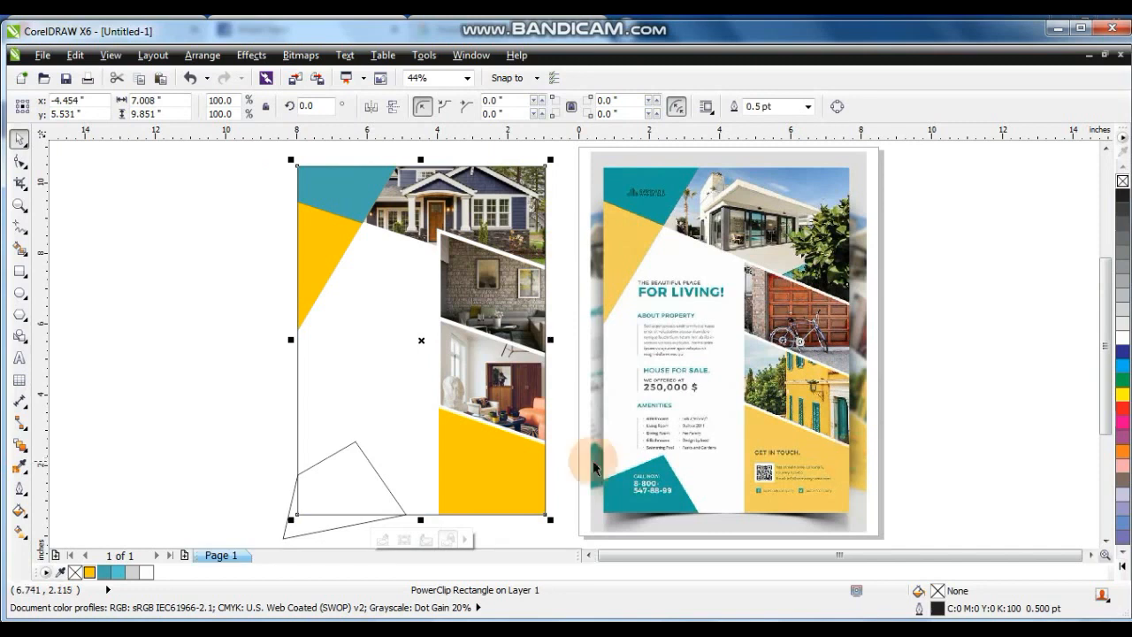
# - Fill the flyer's lower-left corner shape with the same teal as the top corner and remove its outline
pyautogui.click(356, 446)
pyautogui.click(117, 572)
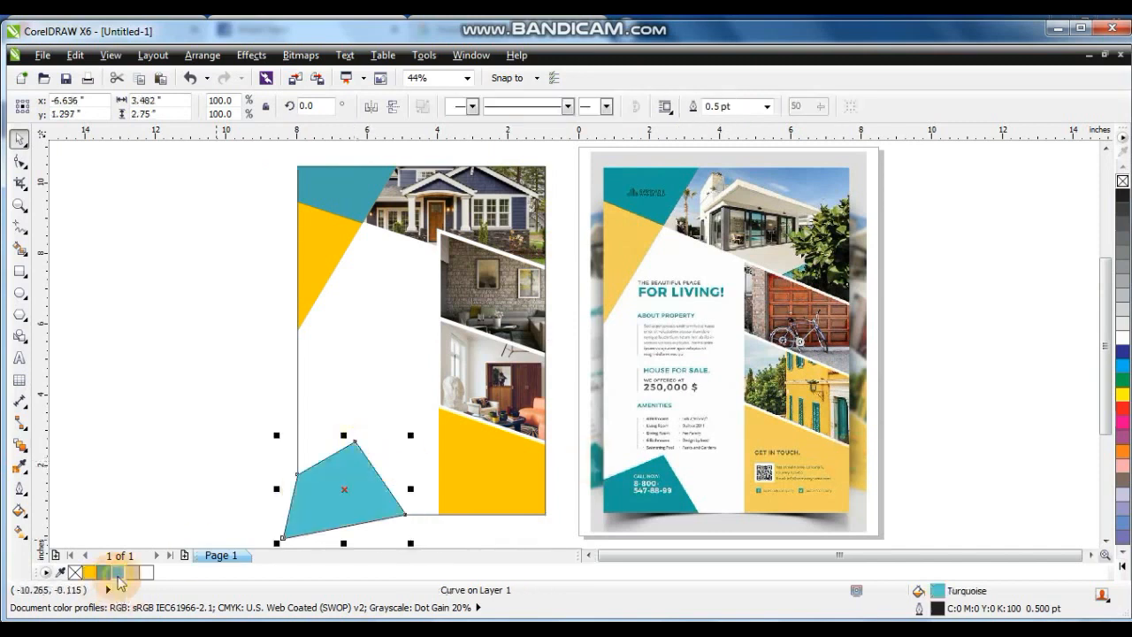
pyautogui.click(104, 572)
pyautogui.rightClick(1124, 182)
# - PowerClip the teal corner shape inside the flyer frame and edit the contents to place both slanted photo panels and the yellow rectangle behind the house photo
pyautogui.keyDown('shift'); pyautogui.click(326, 206); pyautogui.keyUp('shift')
pyautogui.click(202, 273)
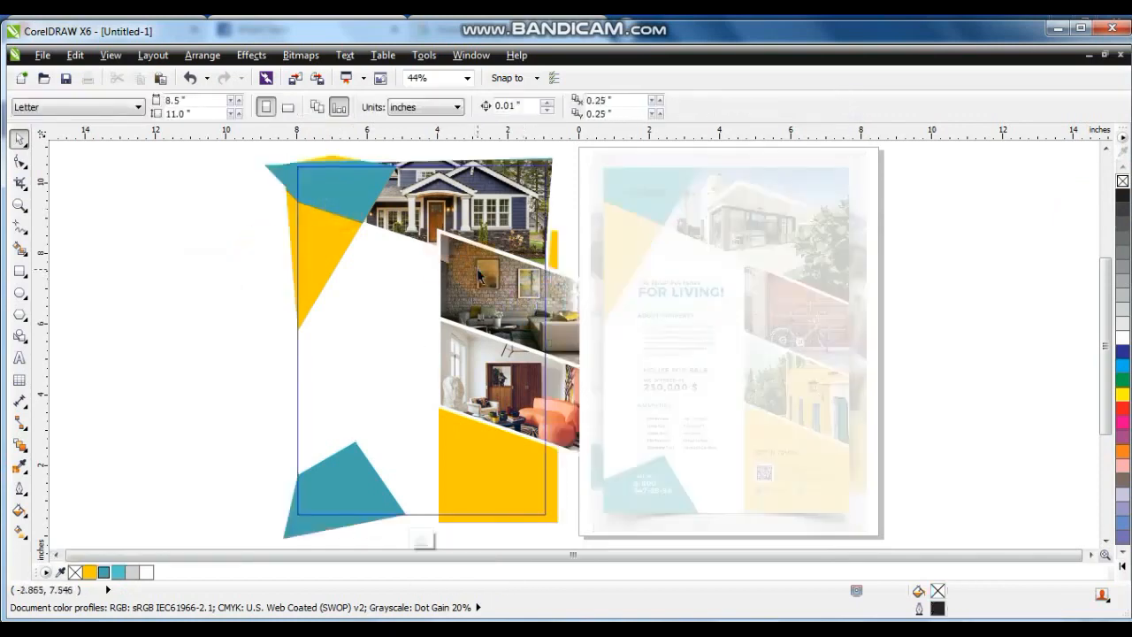
pyautogui.click(479, 276)
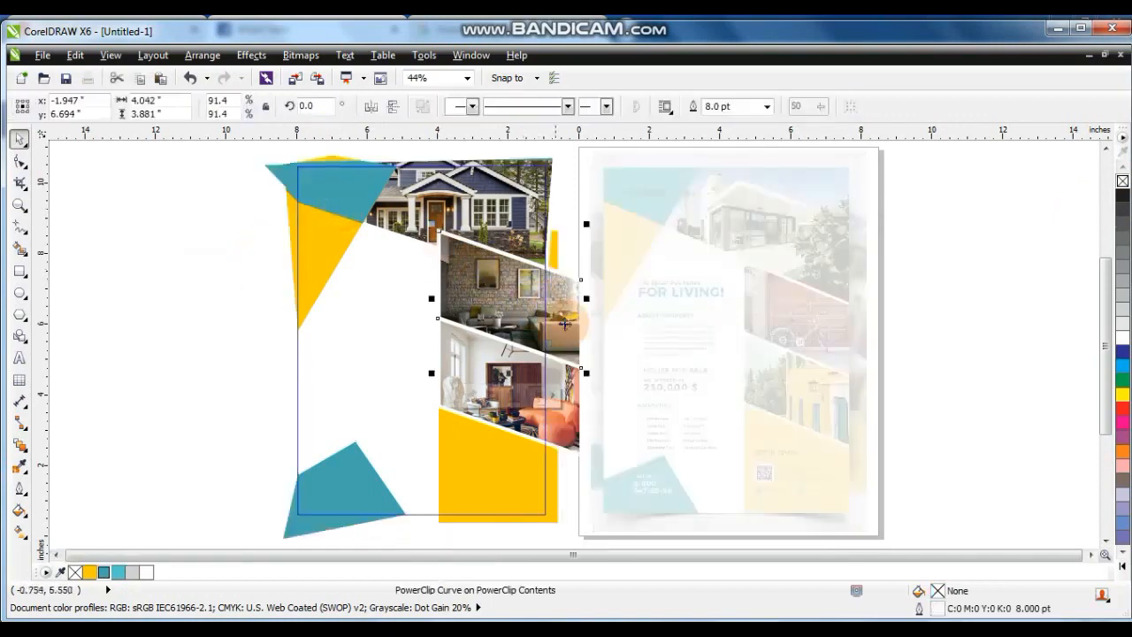
pyautogui.keyDown('shift'); pyautogui.click(467, 483); pyautogui.keyUp('shift')
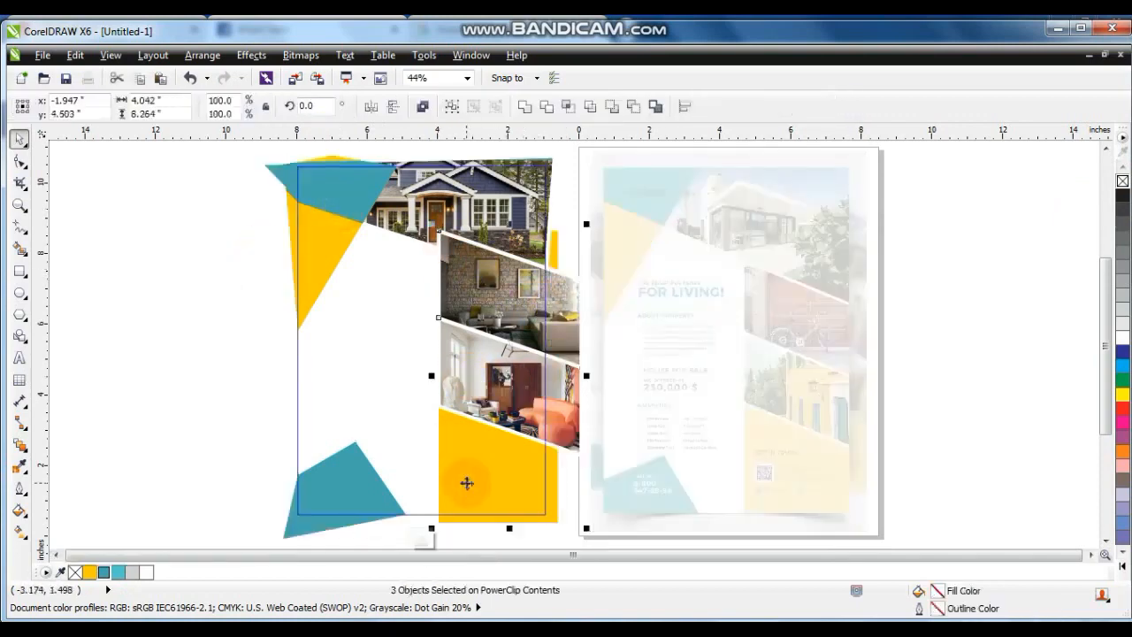
pyautogui.keyDown('shift'); pyautogui.click(592, 423); pyautogui.keyUp('shift')
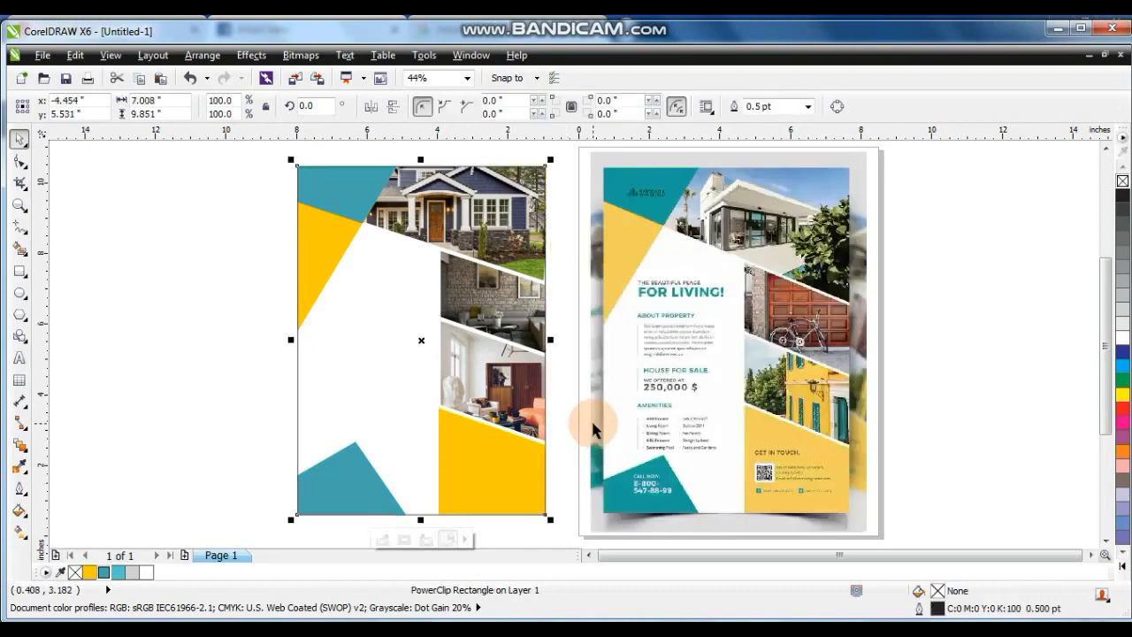
# - Edit the flyer frame's contents to stretch the top house photo panel horizontally to about 8.5 inches wide
pyautogui.hotkey('ctrl', 'z')
pyautogui.click(518, 263)
pyautogui.moveTo(559, 219); pyautogui.dragTo(567, 220)
pyautogui.keyDown('ctrl'); pyautogui.click(607, 276); pyautogui.keyUp('ctrl')
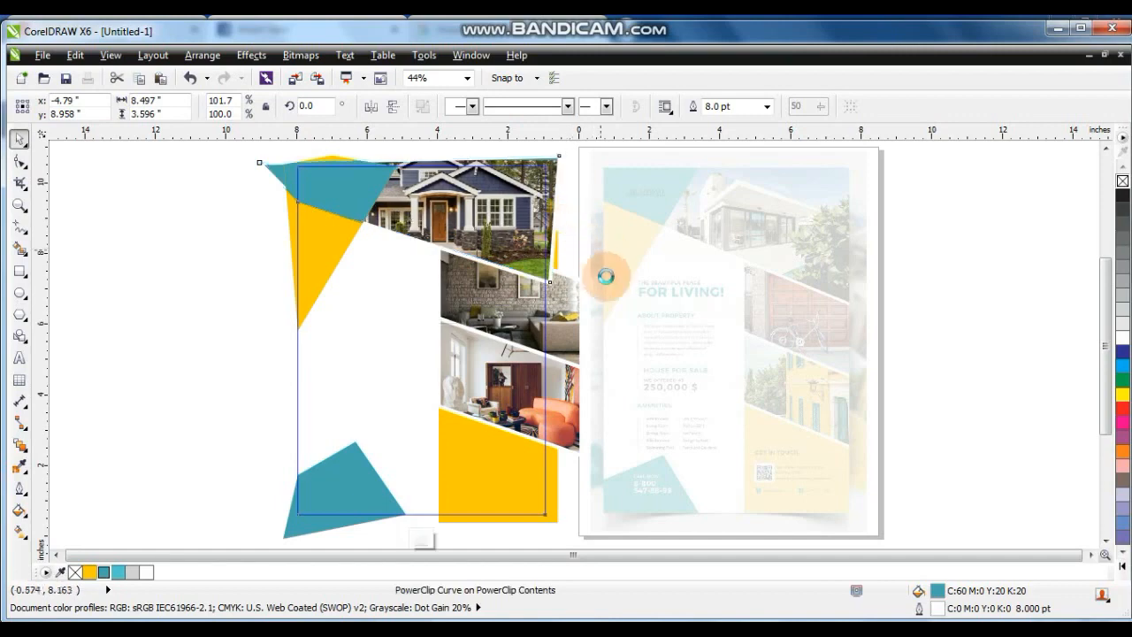
pyautogui.click(220, 324)
# - Add the two-line artistic text "THE BEAUTIFUL PLACE" and "FOR LIVING!" beside the flyer's white area
pyautogui.click(457, 390)
pyautogui.keyDown('shift'); pyautogui.click(693, 405); pyautogui.keyUp('shift')
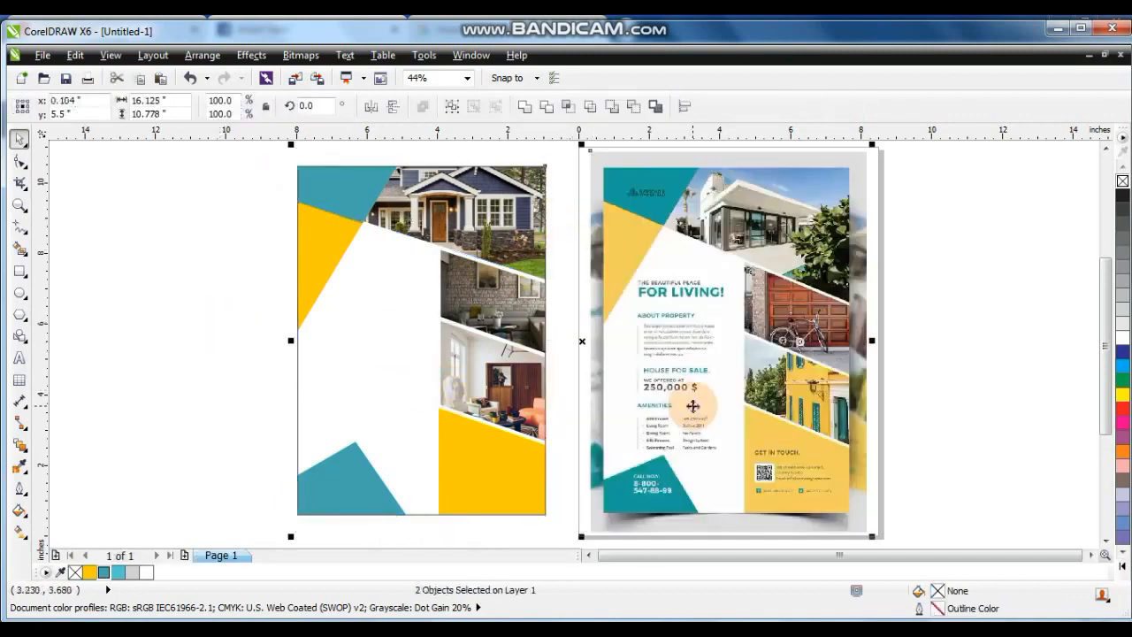
pyautogui.hotkey('shift', 'F2')
pyautogui.click(240, 330)
pyautogui.click(19, 204)
pyautogui.moveTo(252, 204); pyautogui.dragTo(786, 488)
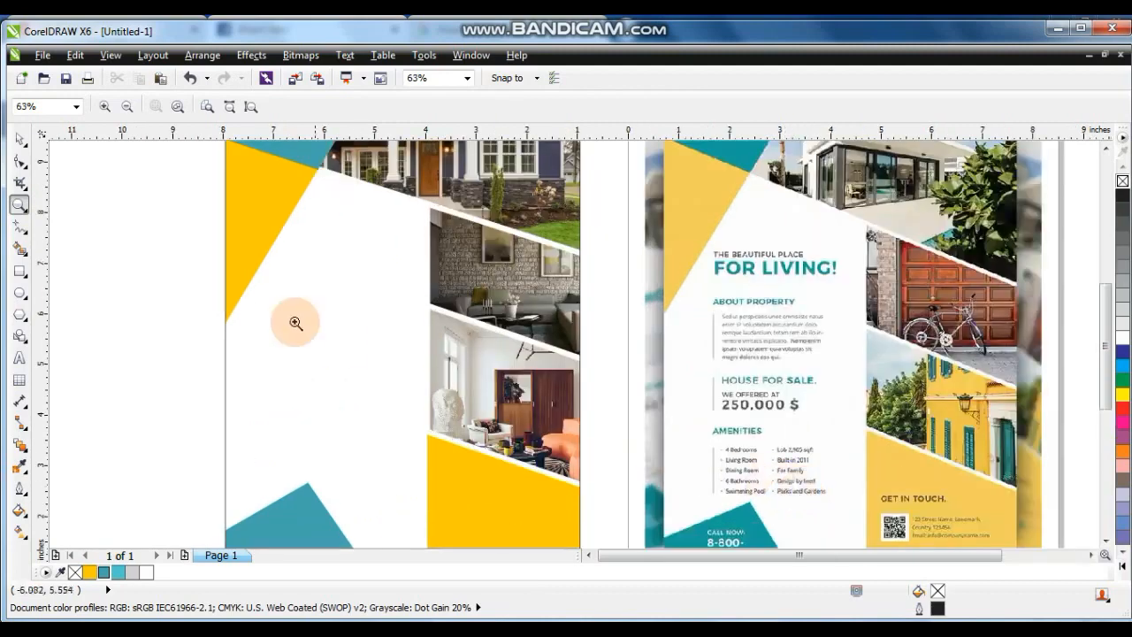
pyautogui.moveTo(175, 190); pyautogui.dragTo(909, 525)
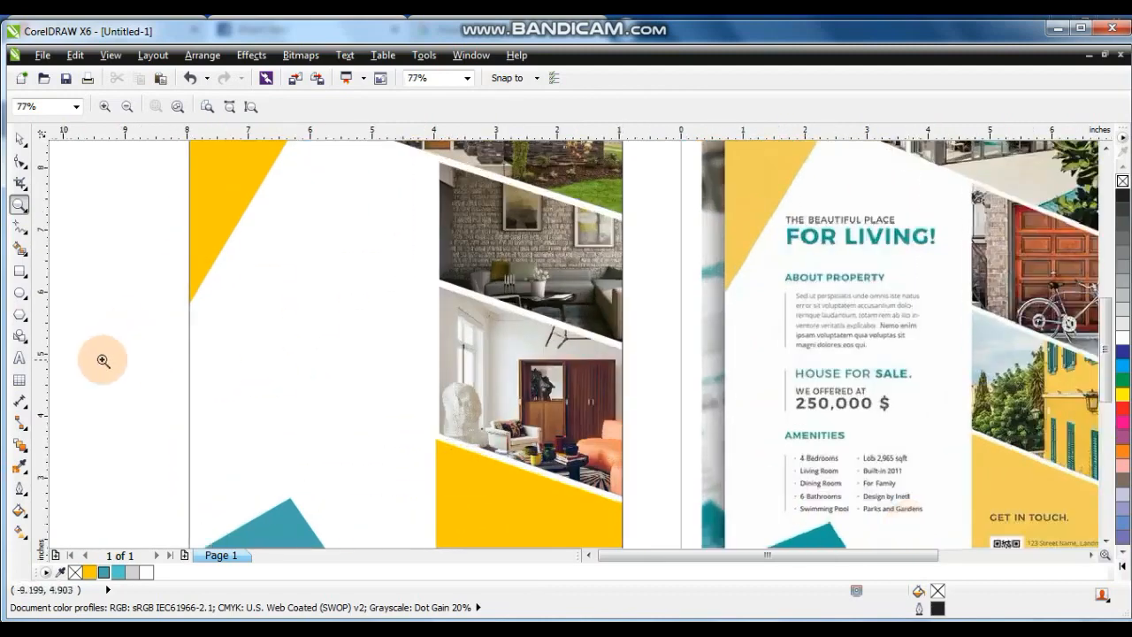
pyautogui.click(18, 357)
pyautogui.click(91, 365)
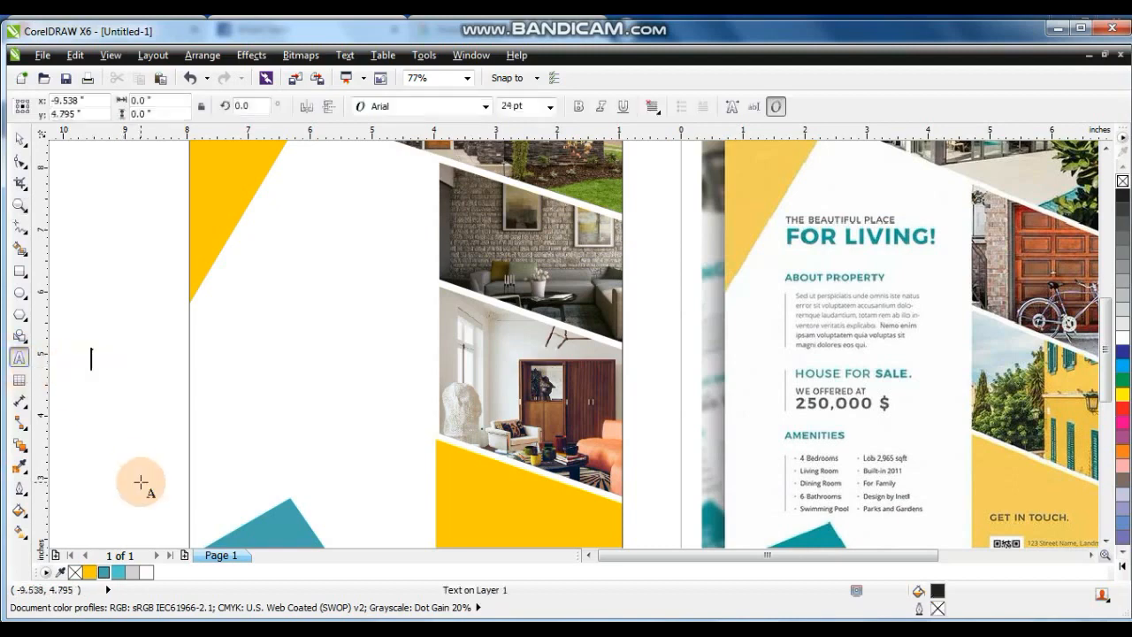
pyautogui.write('THE BEAUTIFUL PLACE')
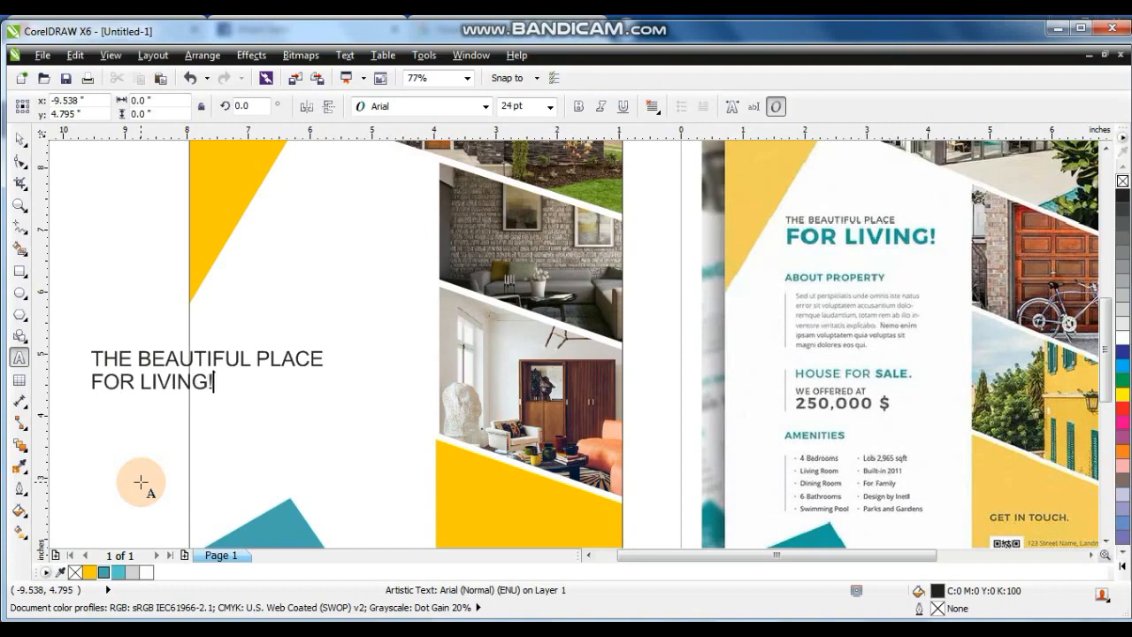
# - Set the two-line heading's font to Kozuka Gothic Pro H
pyautogui.click(18, 139)
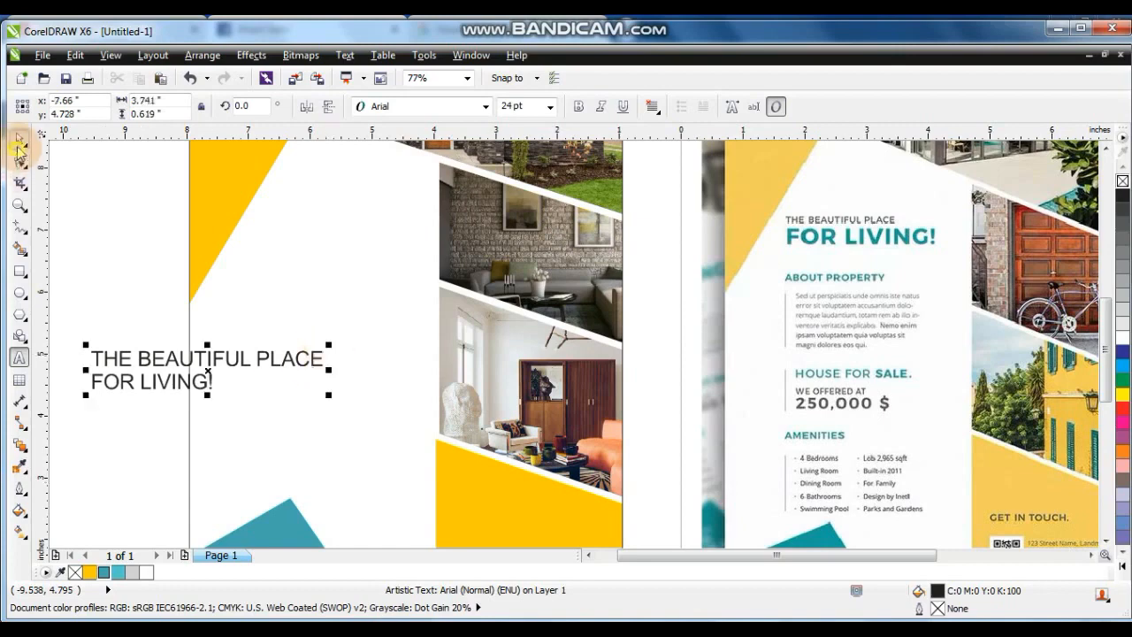
pyautogui.click(372, 106)
pyautogui.click(433, 142)
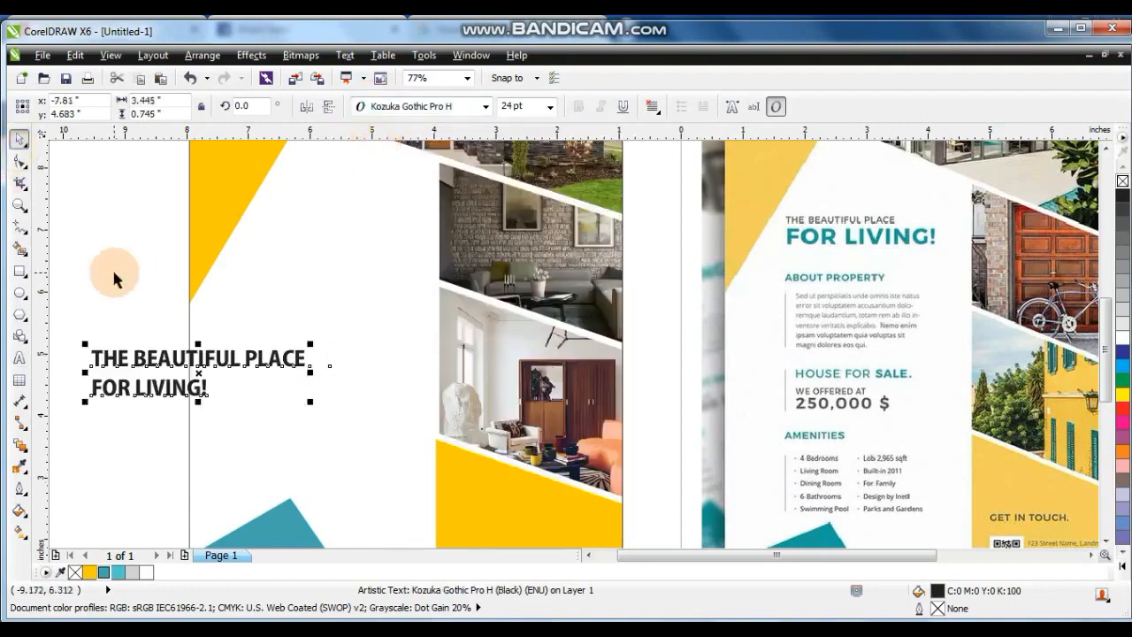
# - Break the heading into separate lines, enlarging "FOR LIVING!" and shrinking "THE BEAUTIFUL PLACE" above it
pyautogui.click(212, 392)
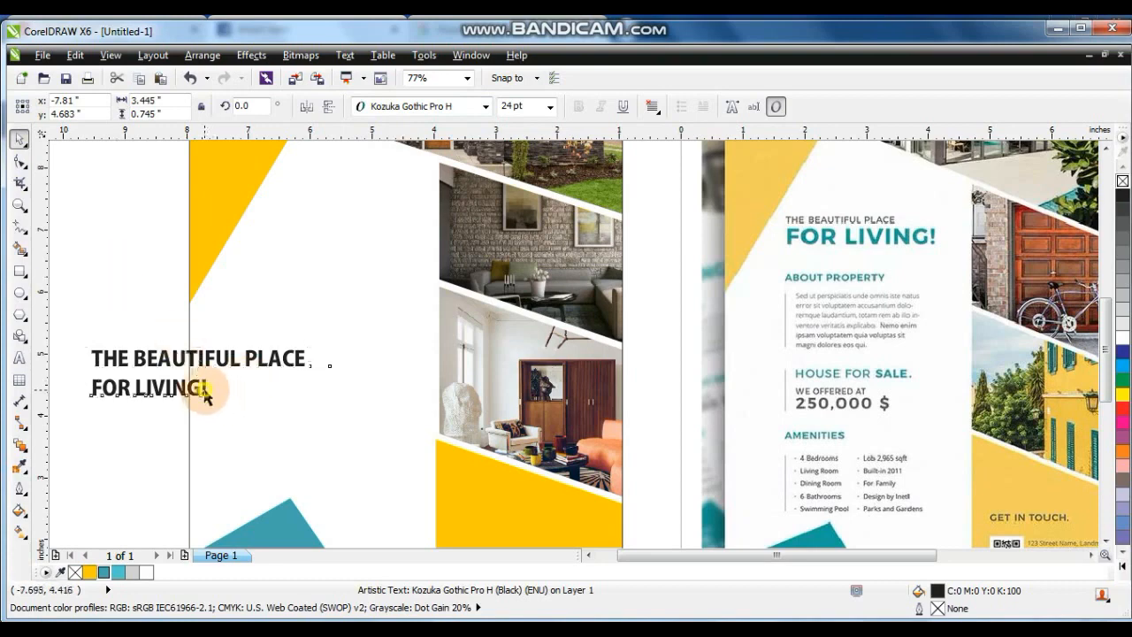
pyautogui.moveTo(213, 401); pyautogui.dragTo(280, 395)
pyautogui.keyDown('shift'); pyautogui.click(299, 361); pyautogui.keyUp('shift')
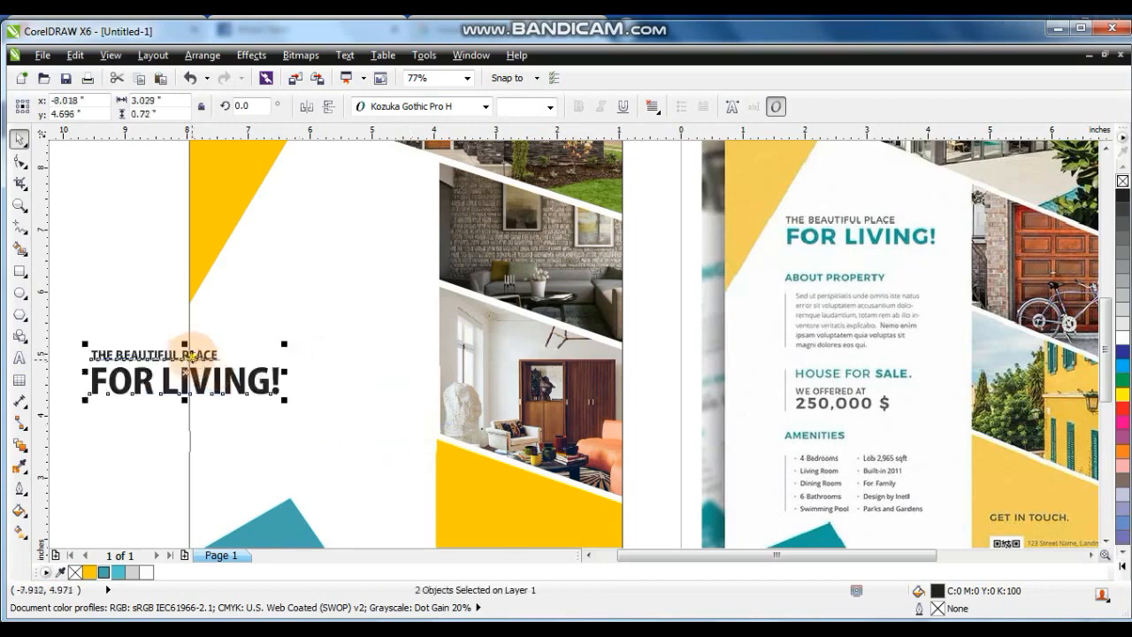